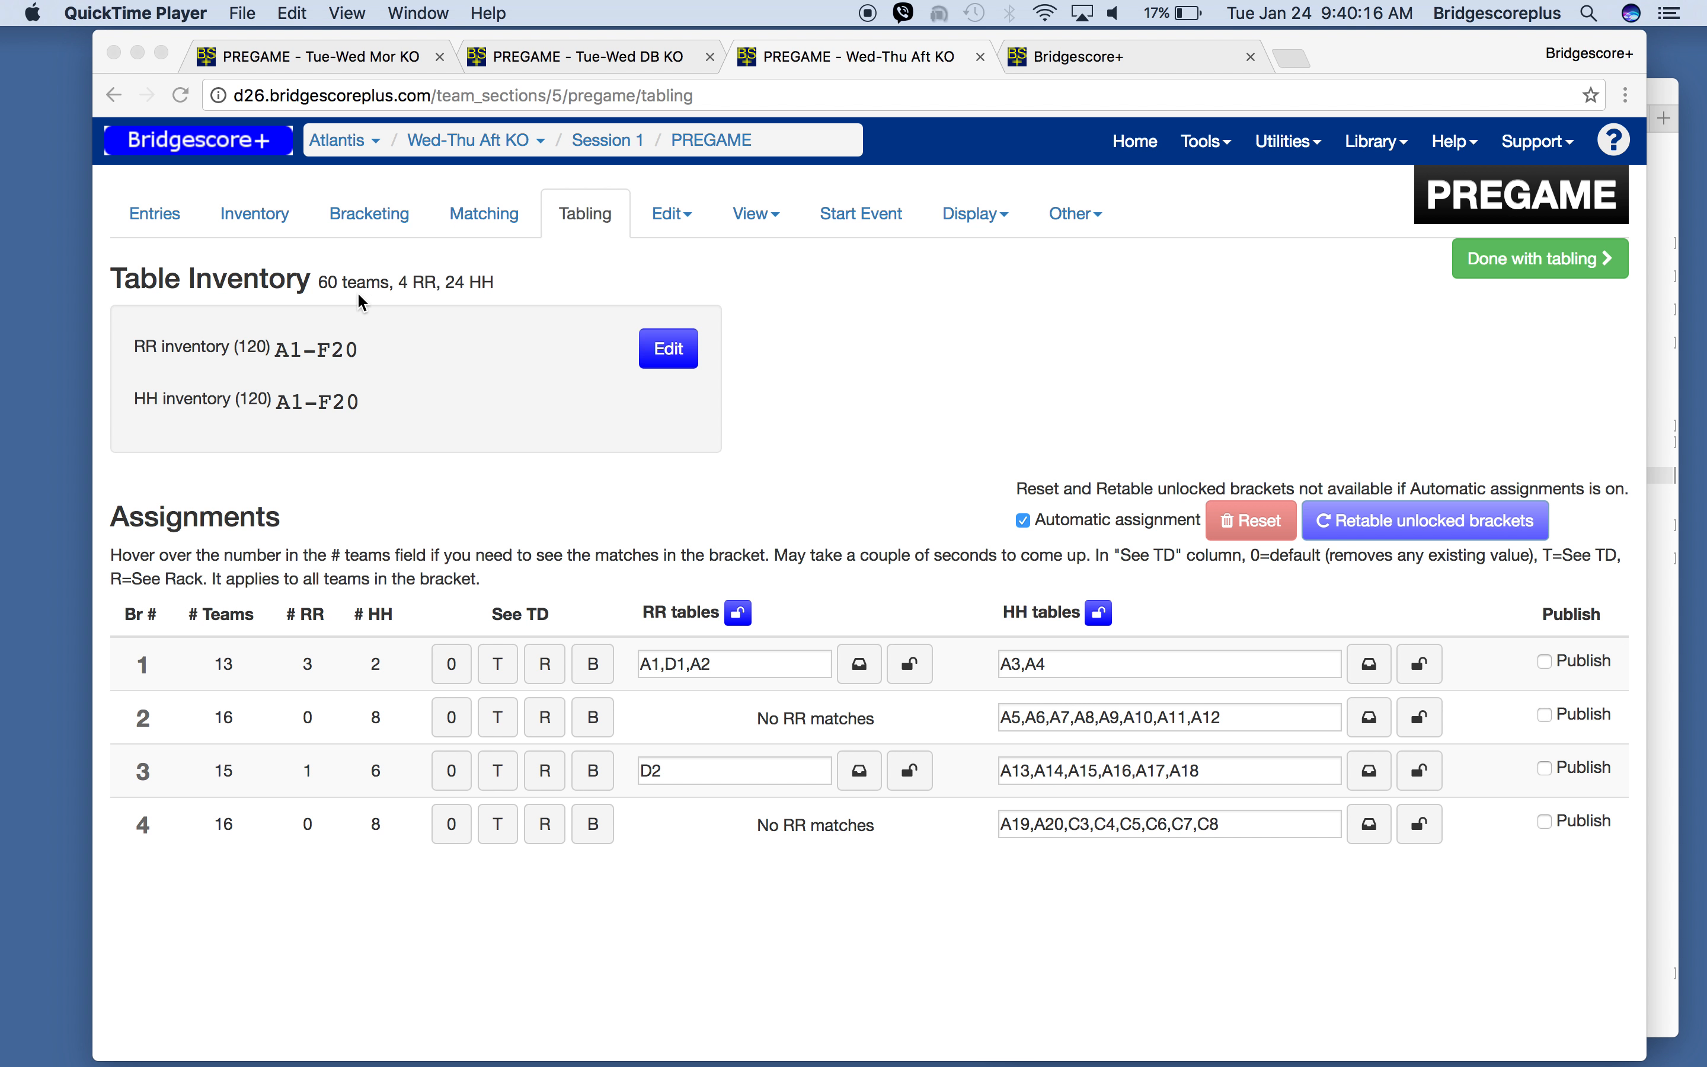
Review the team bracketing, the matches and table counts of bracket 1, and the Pregame display for the Wed-Thu Aft KO
click(842, 66)
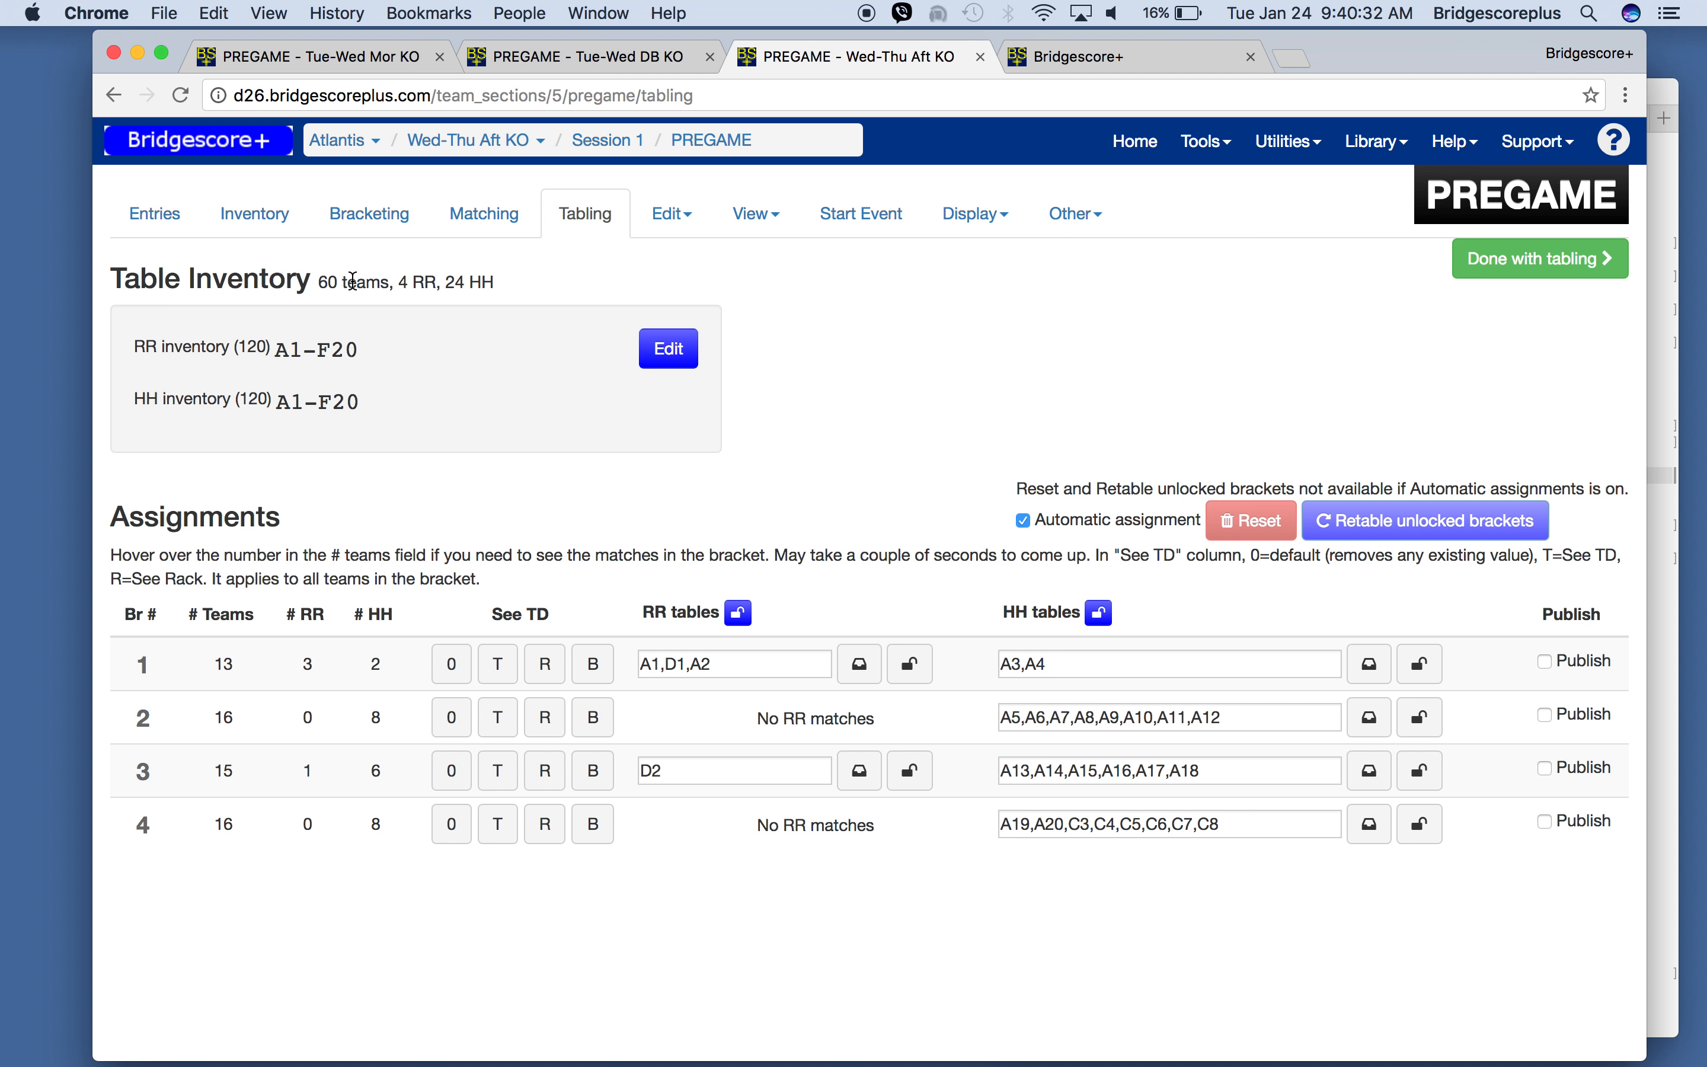
click(403, 225)
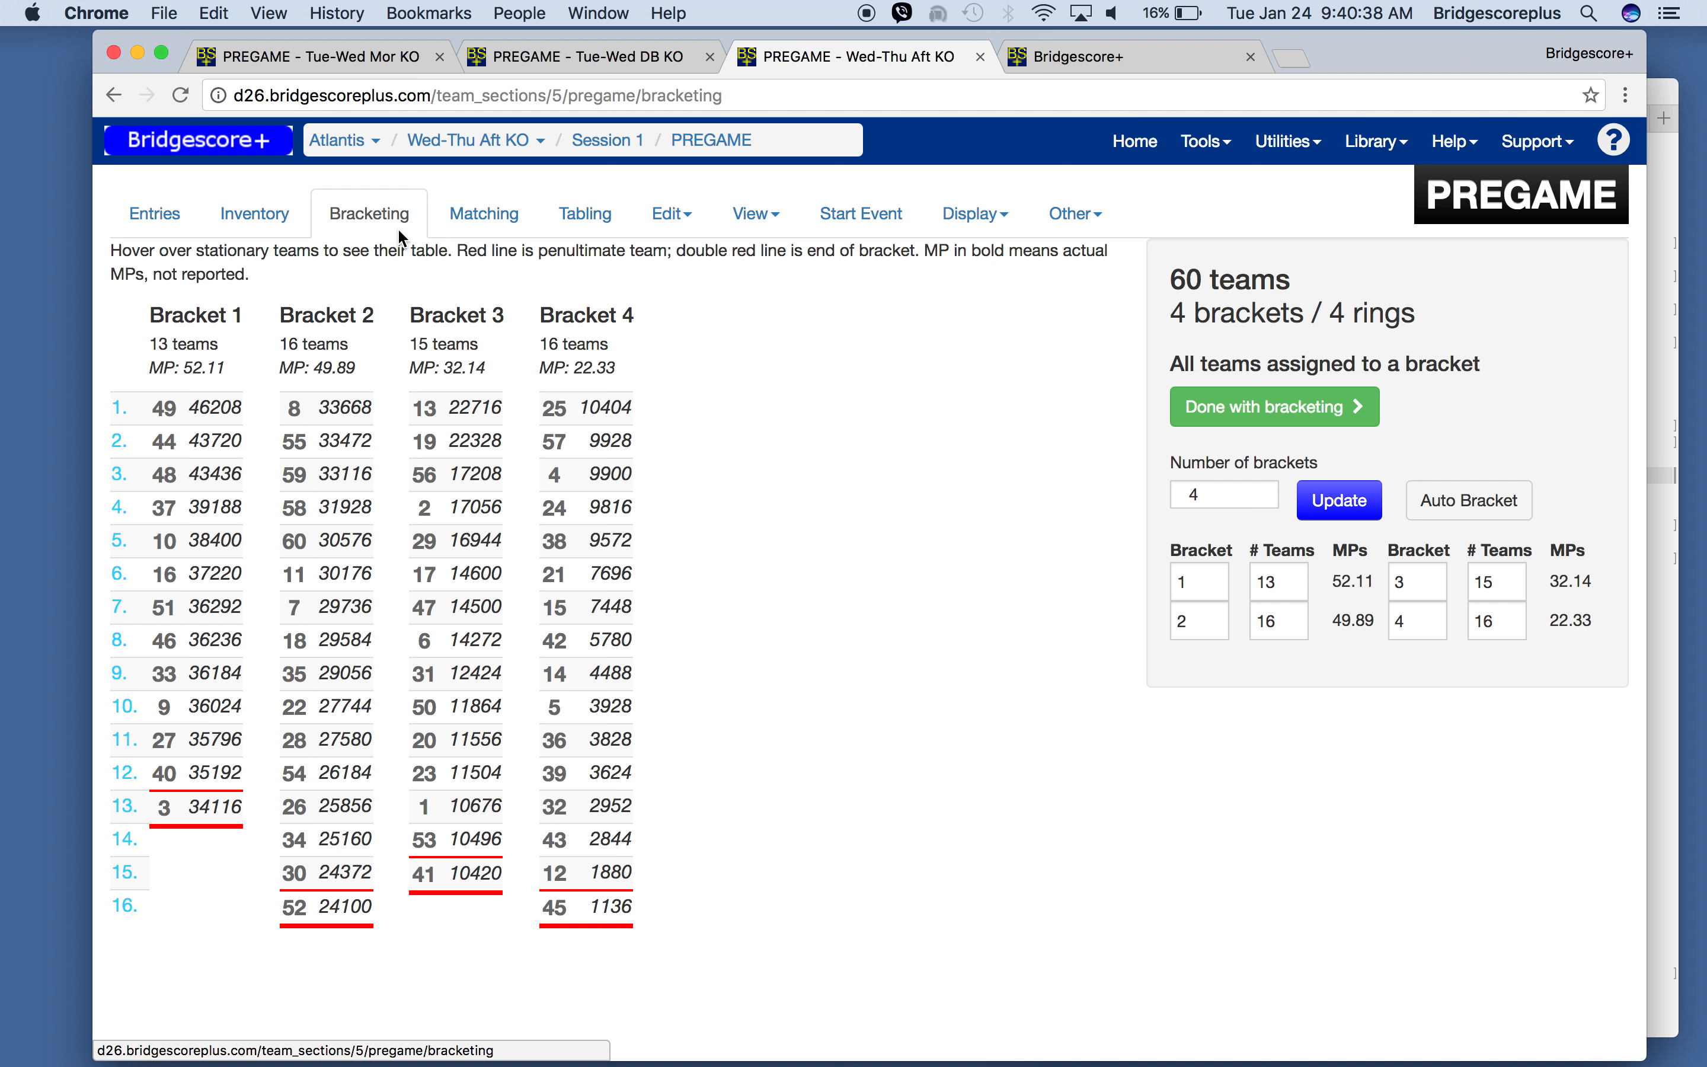
click(605, 218)
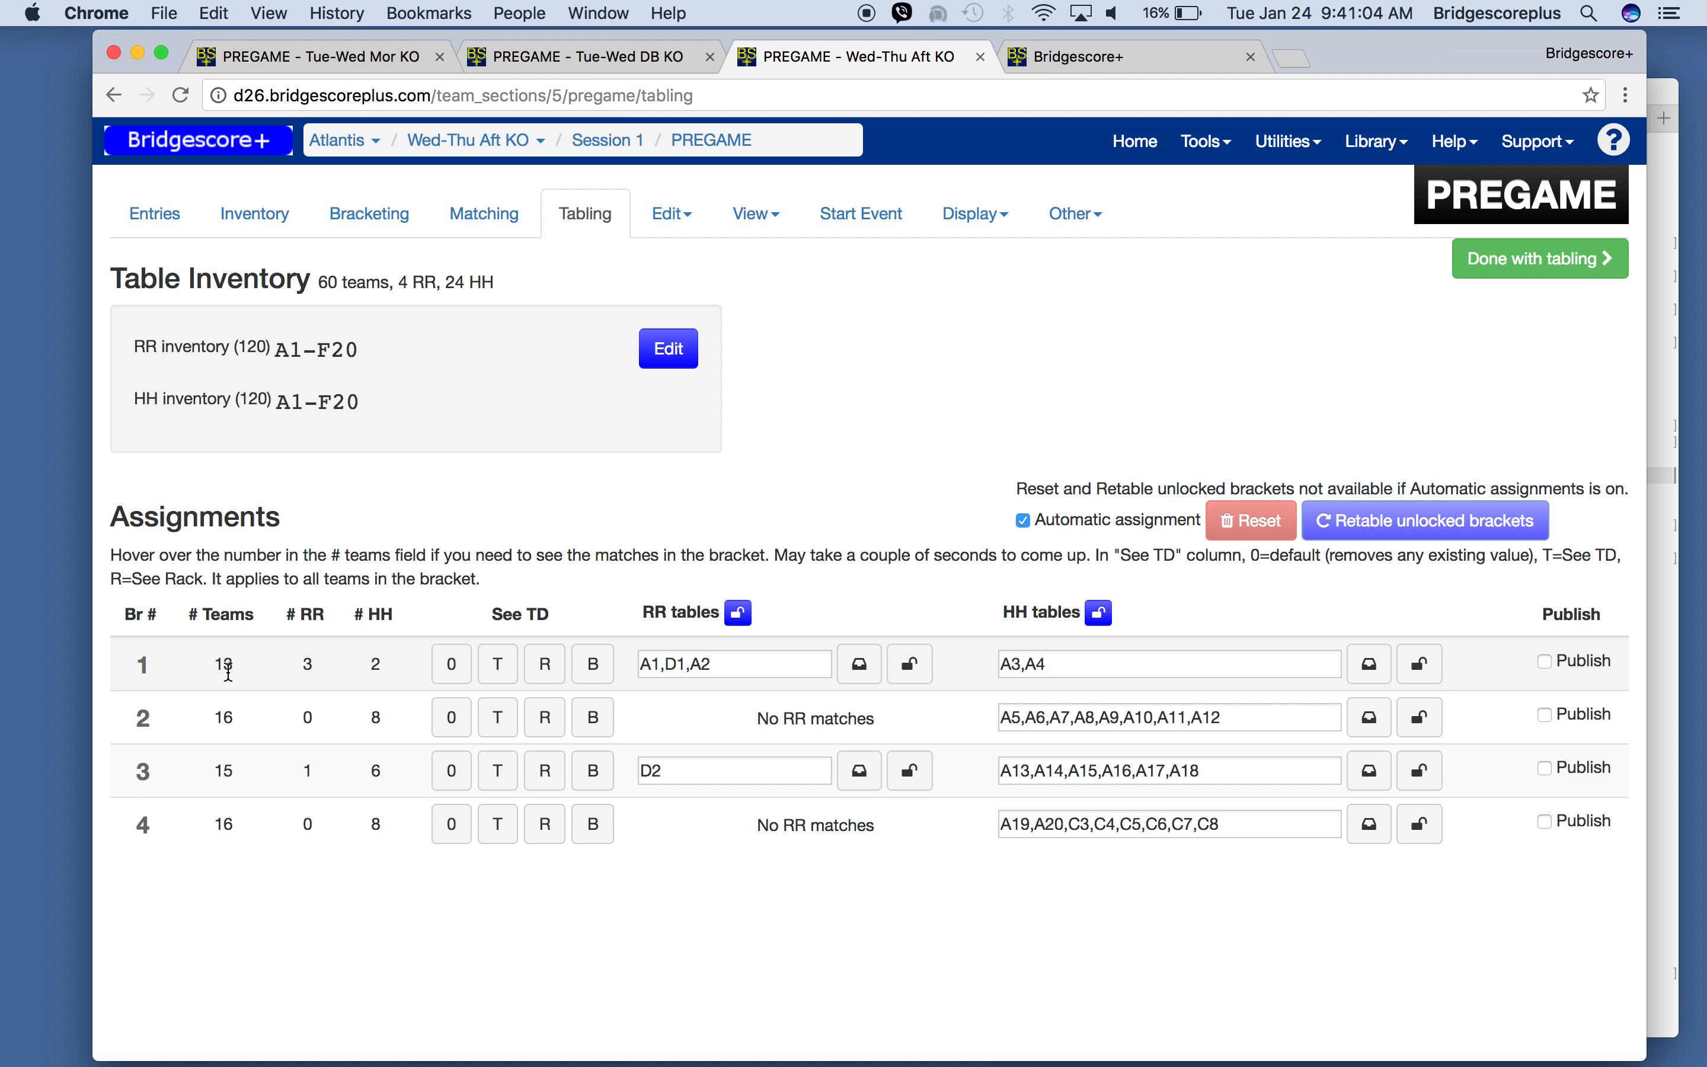
mouse_move(229, 671)
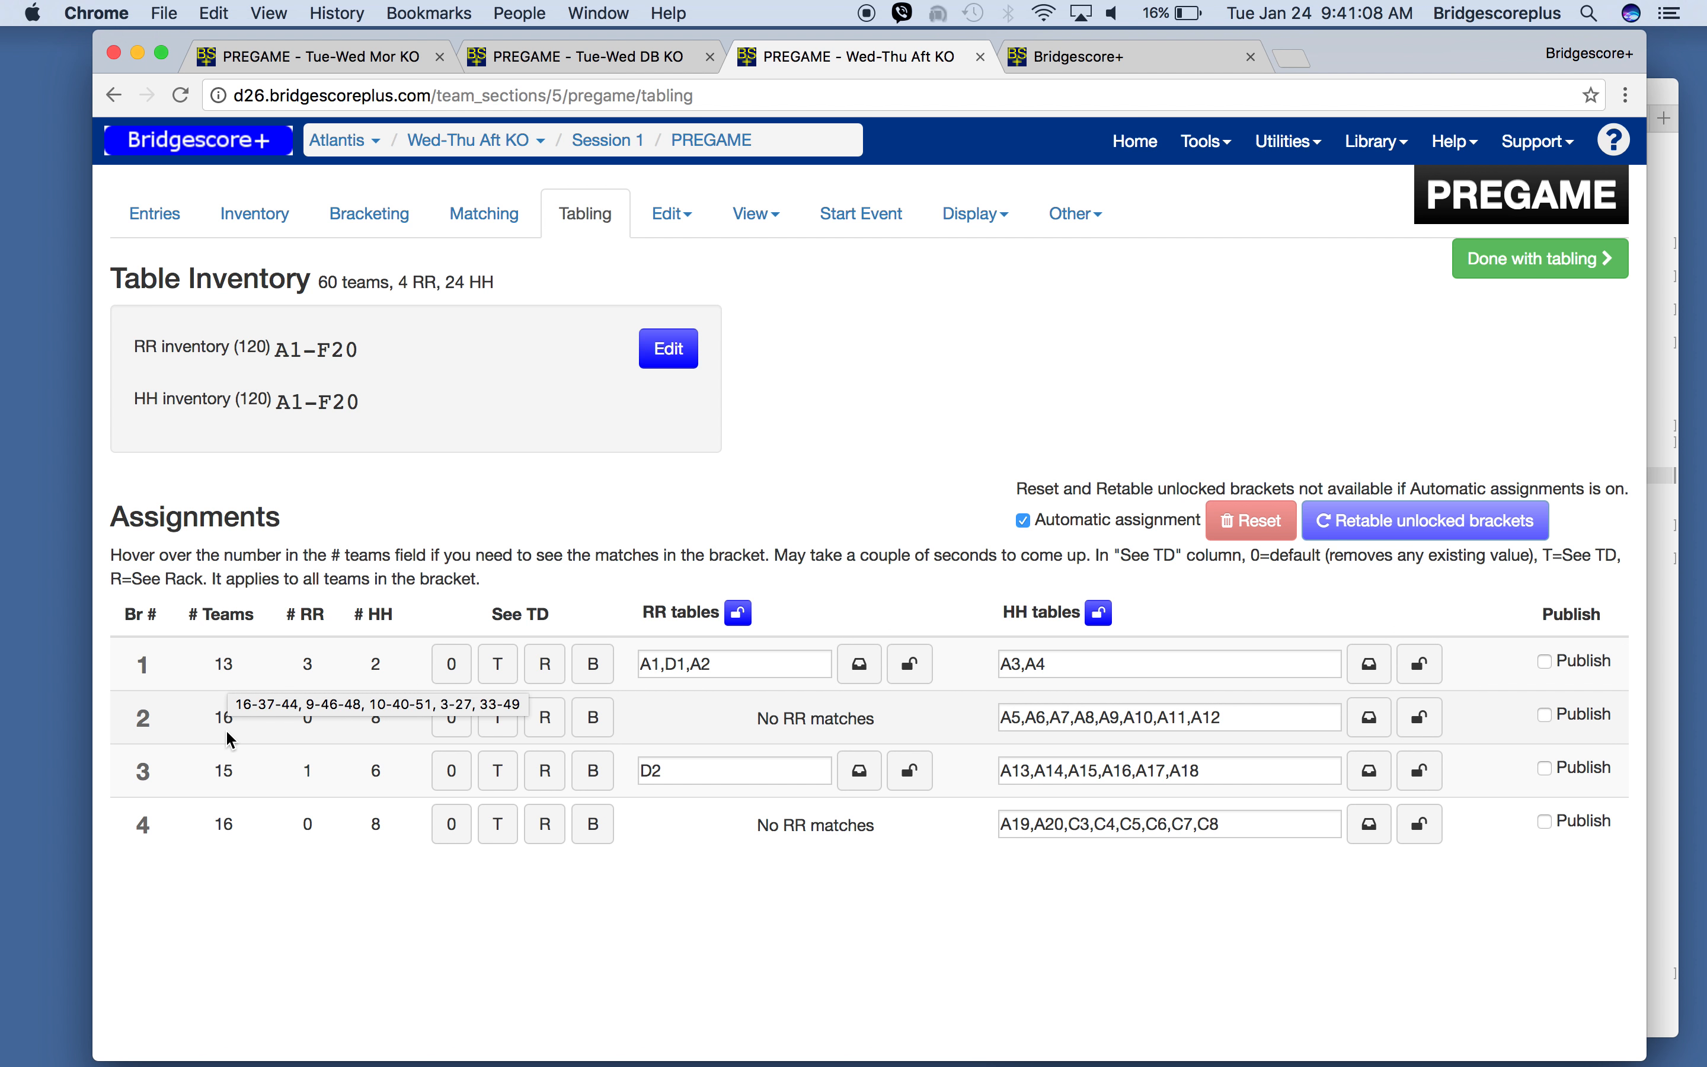
mouse_move(227, 723)
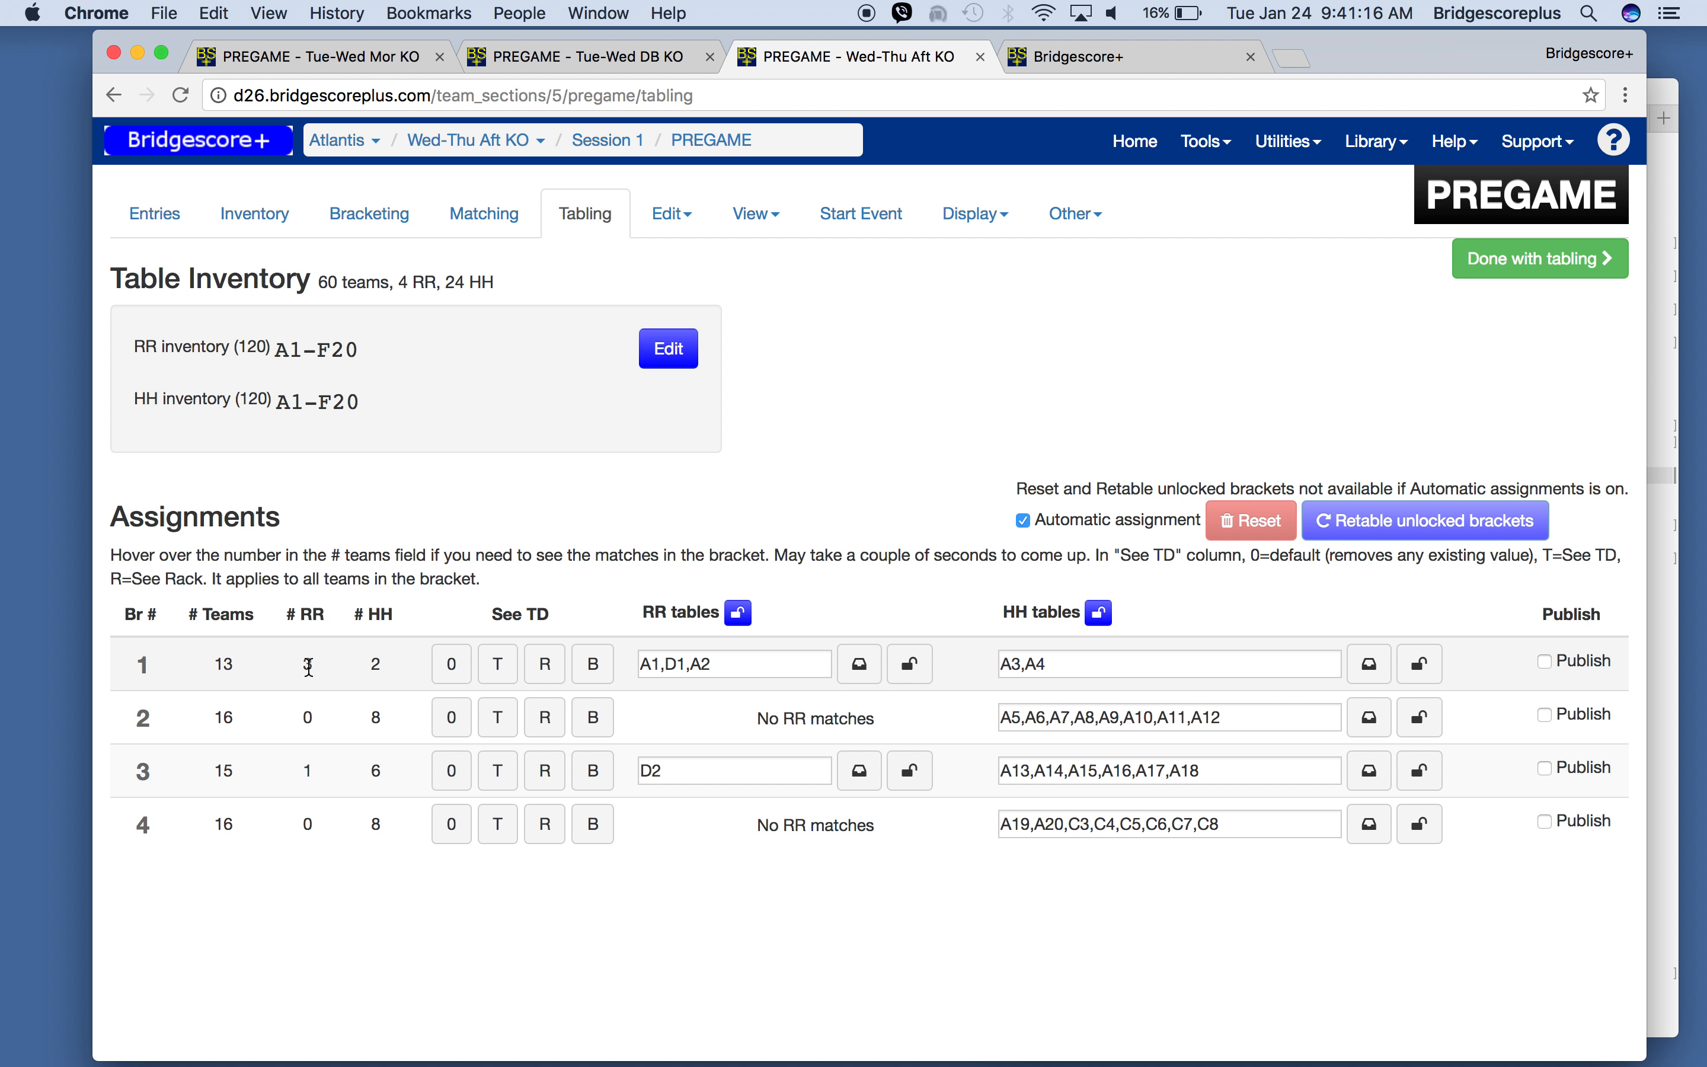
mouse_move(309, 667)
mouse_move(384, 662)
click(1116, 59)
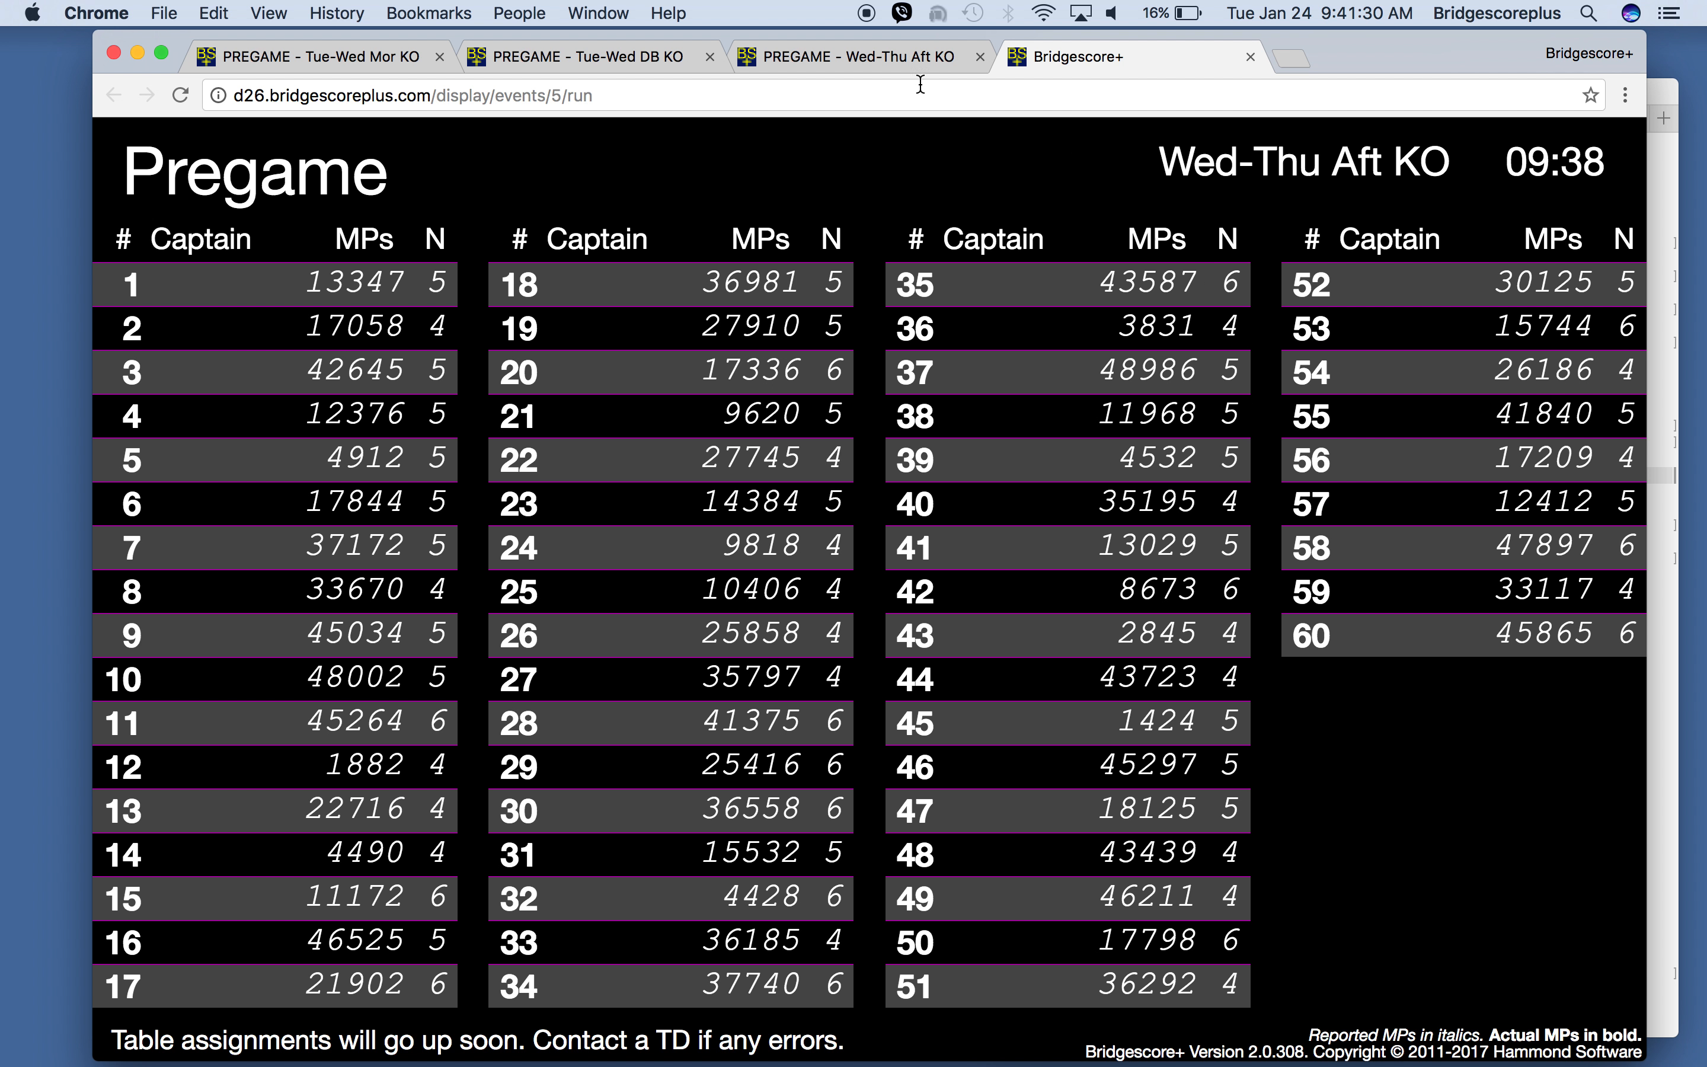
click(871, 62)
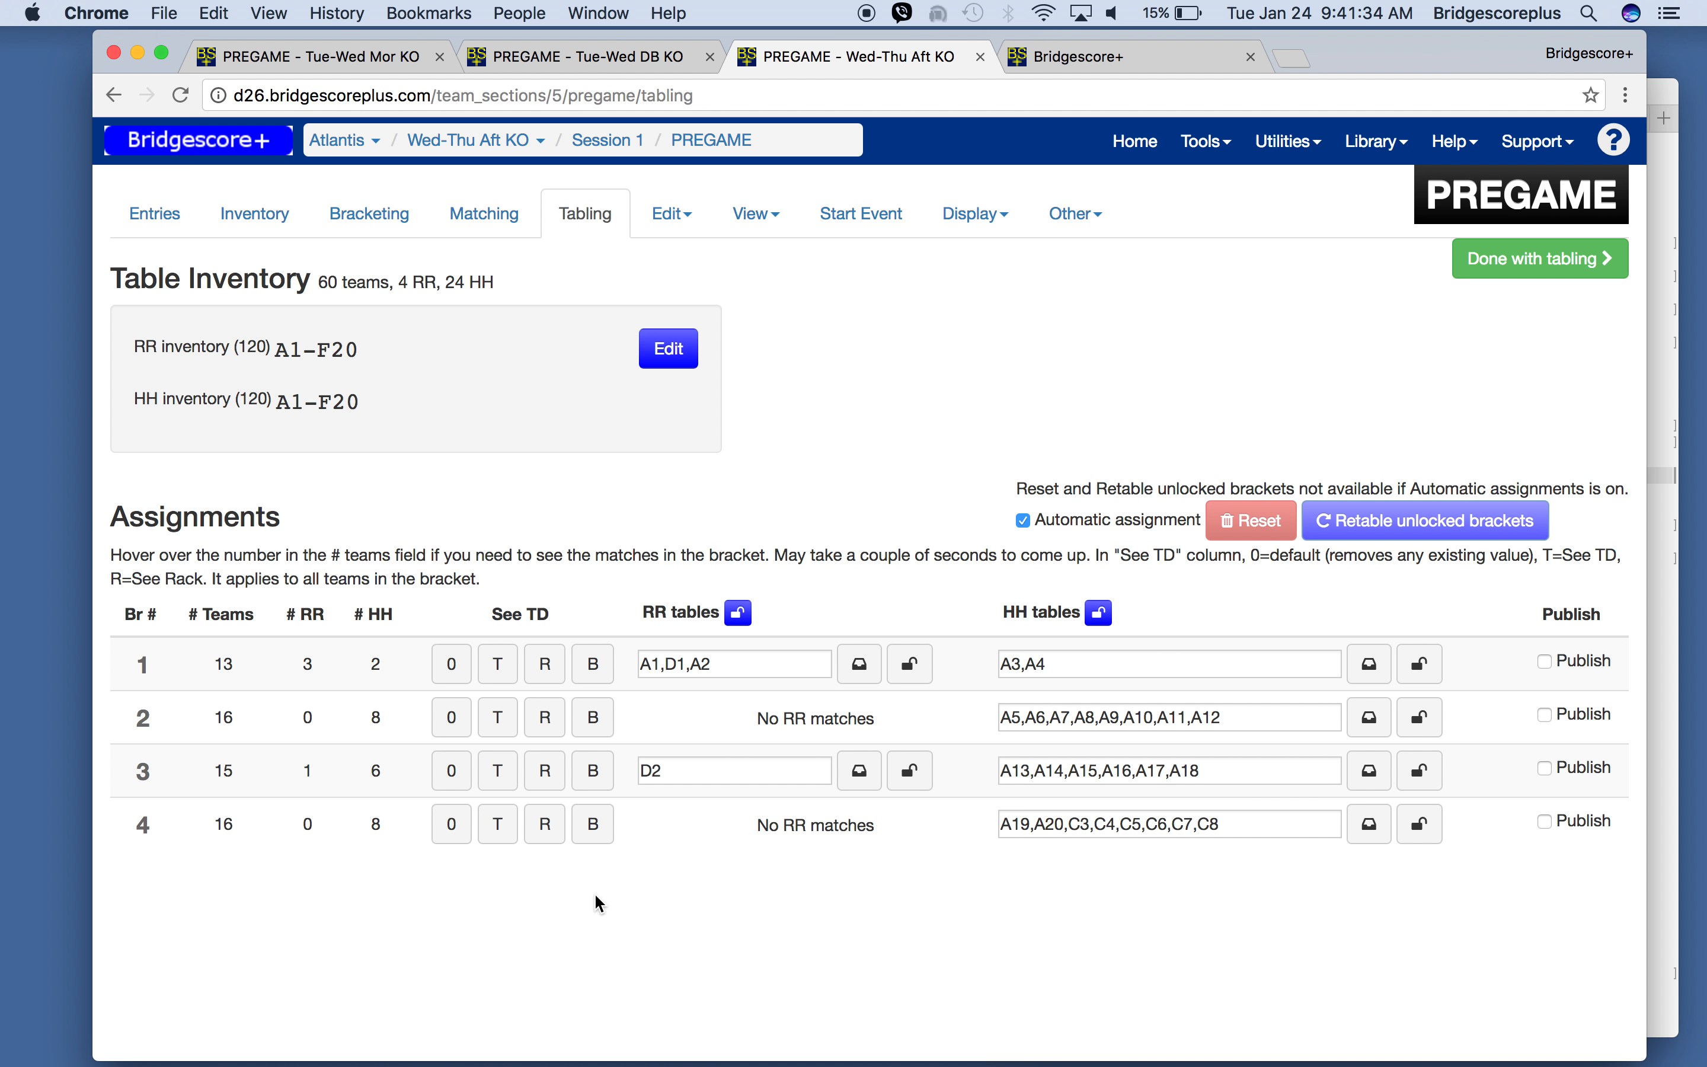
Propose RR tables for brackets 3 and 1, and toggle the lock on all RR tables on and off
click(741, 666)
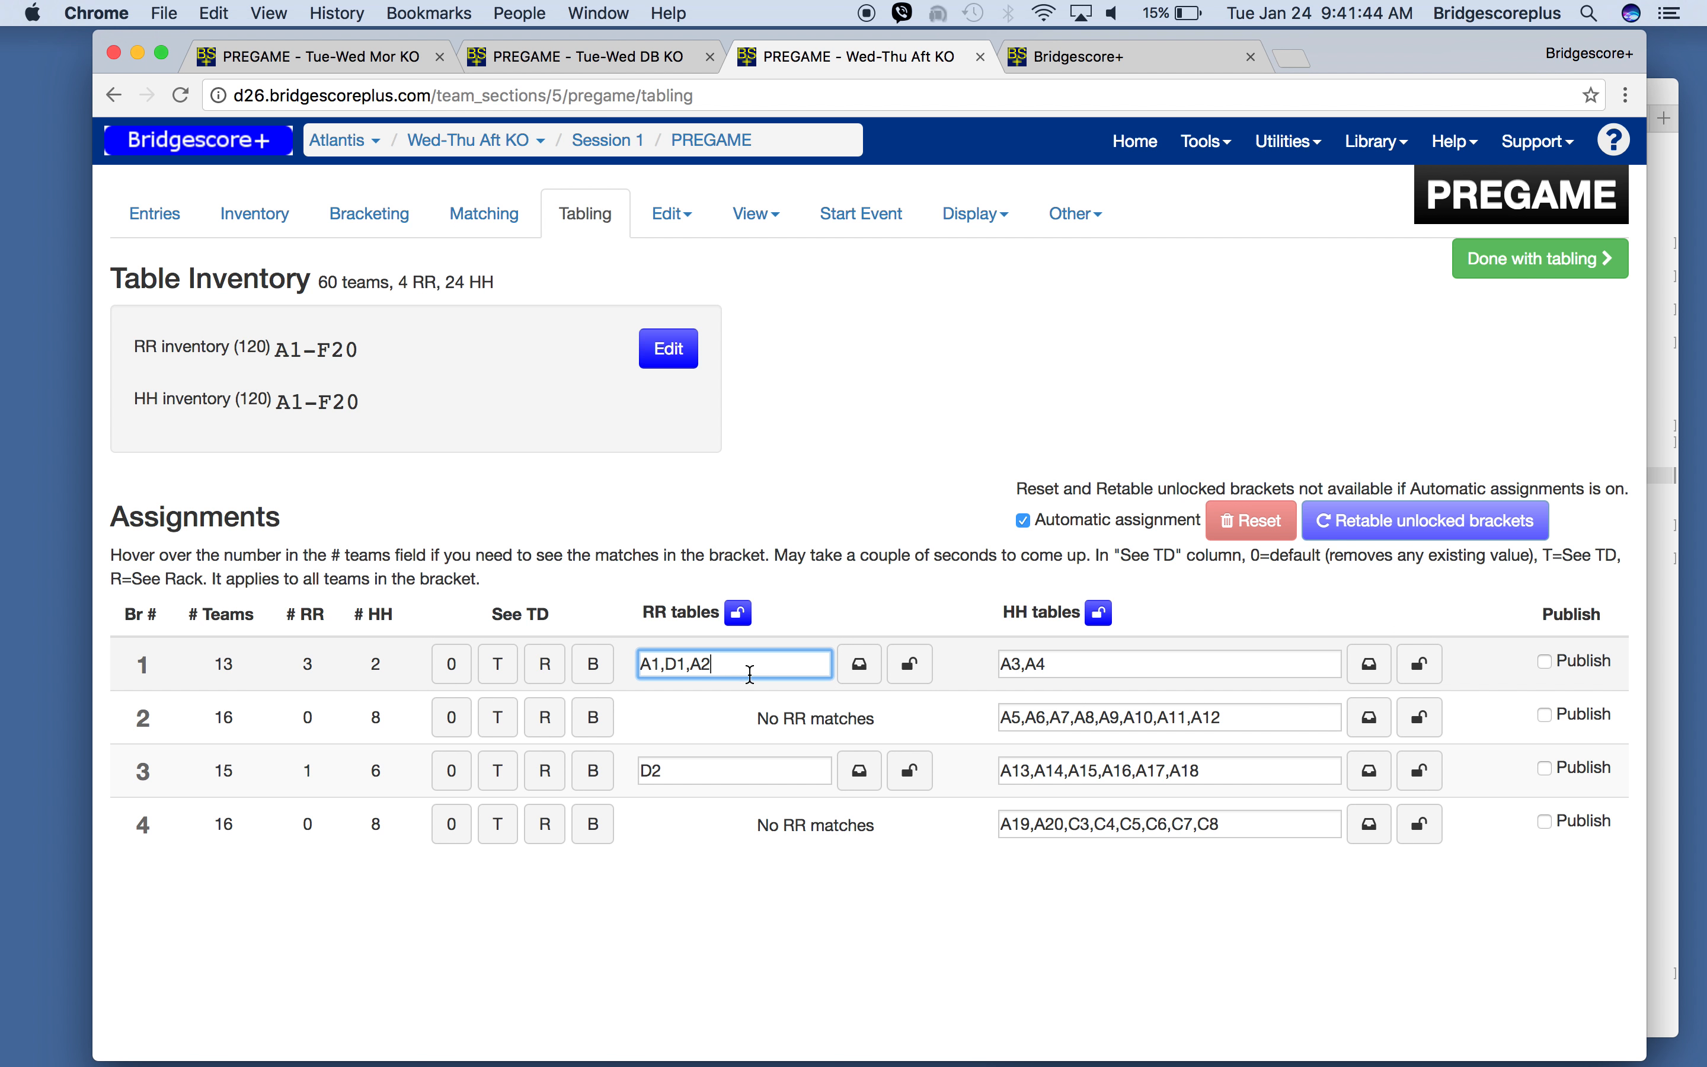
click(732, 774)
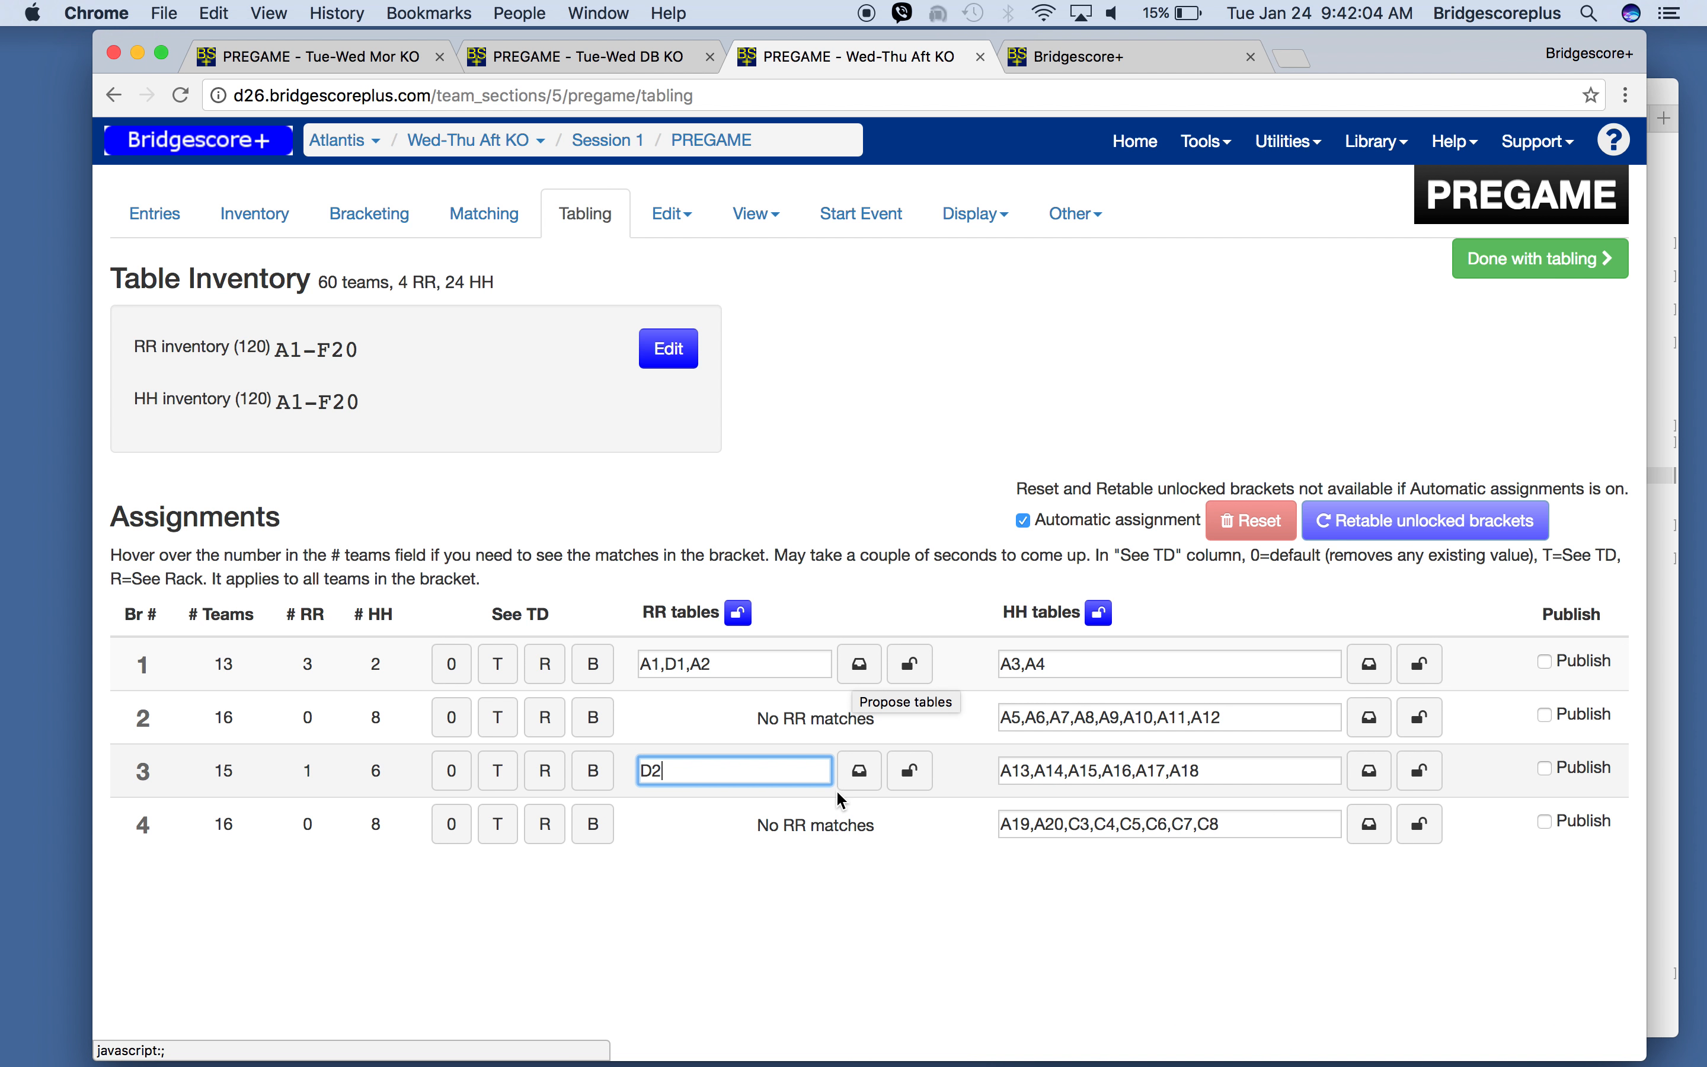
click(856, 789)
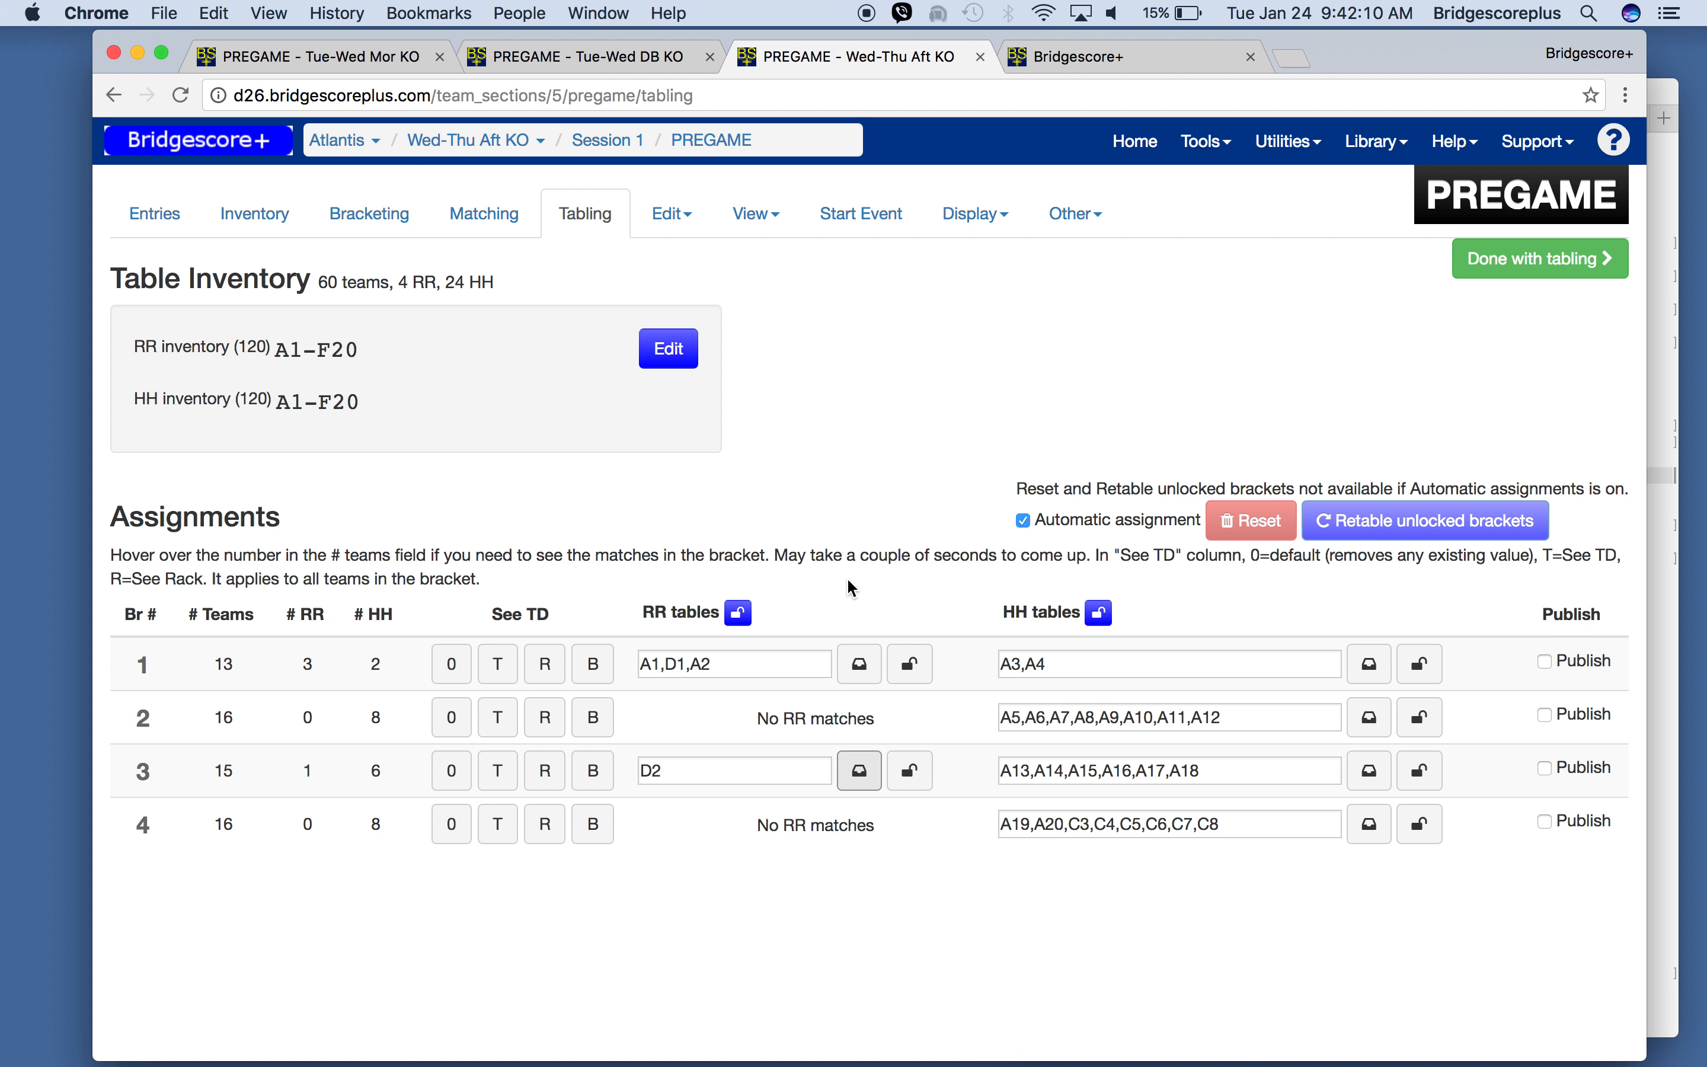
click(856, 678)
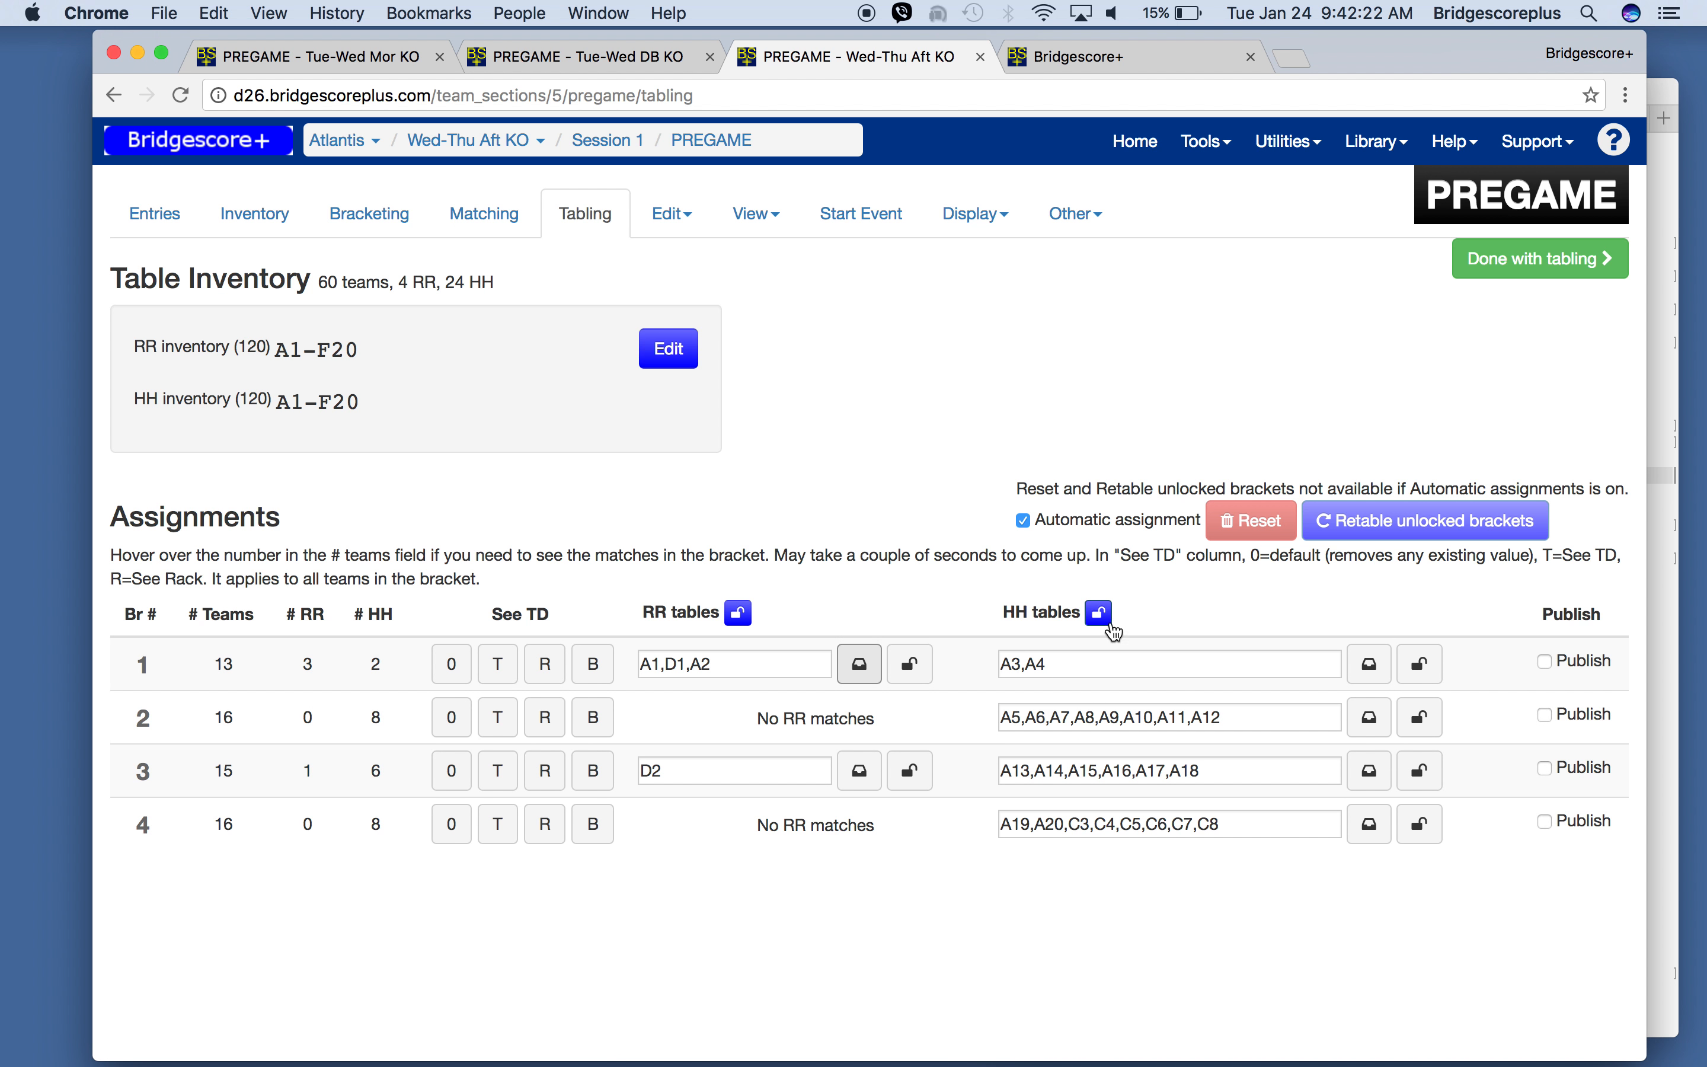
click(744, 618)
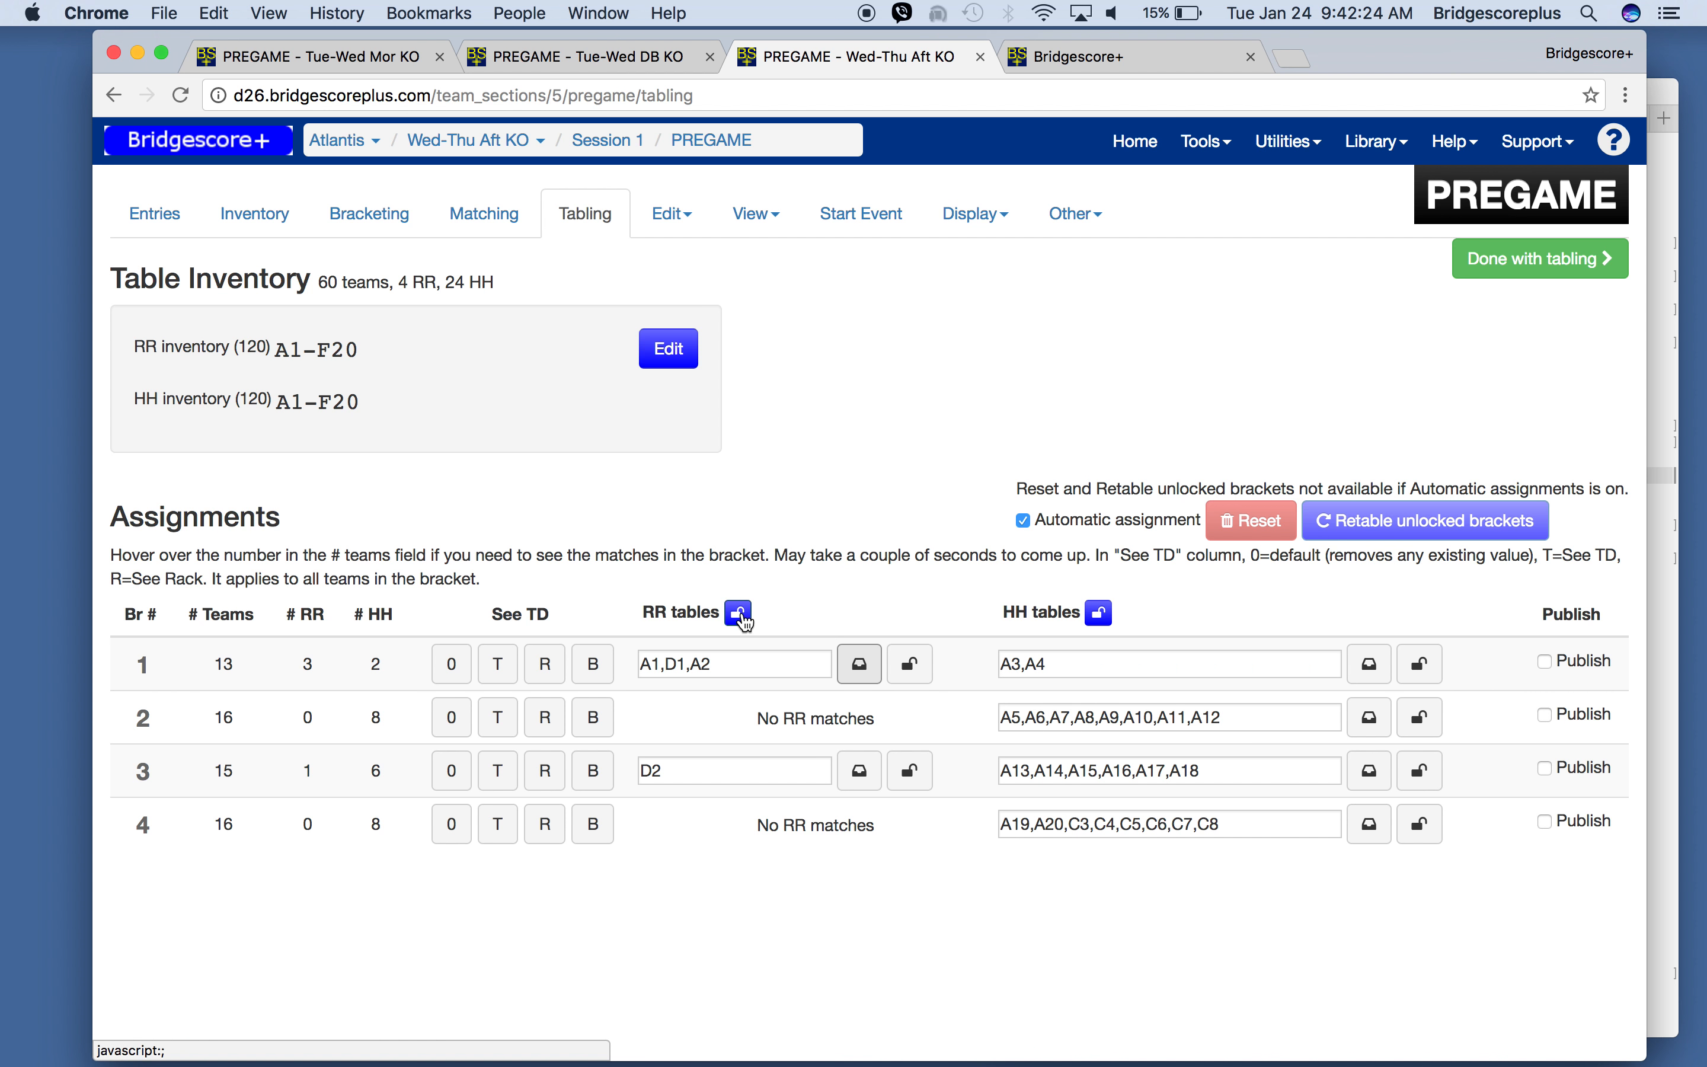
click(744, 618)
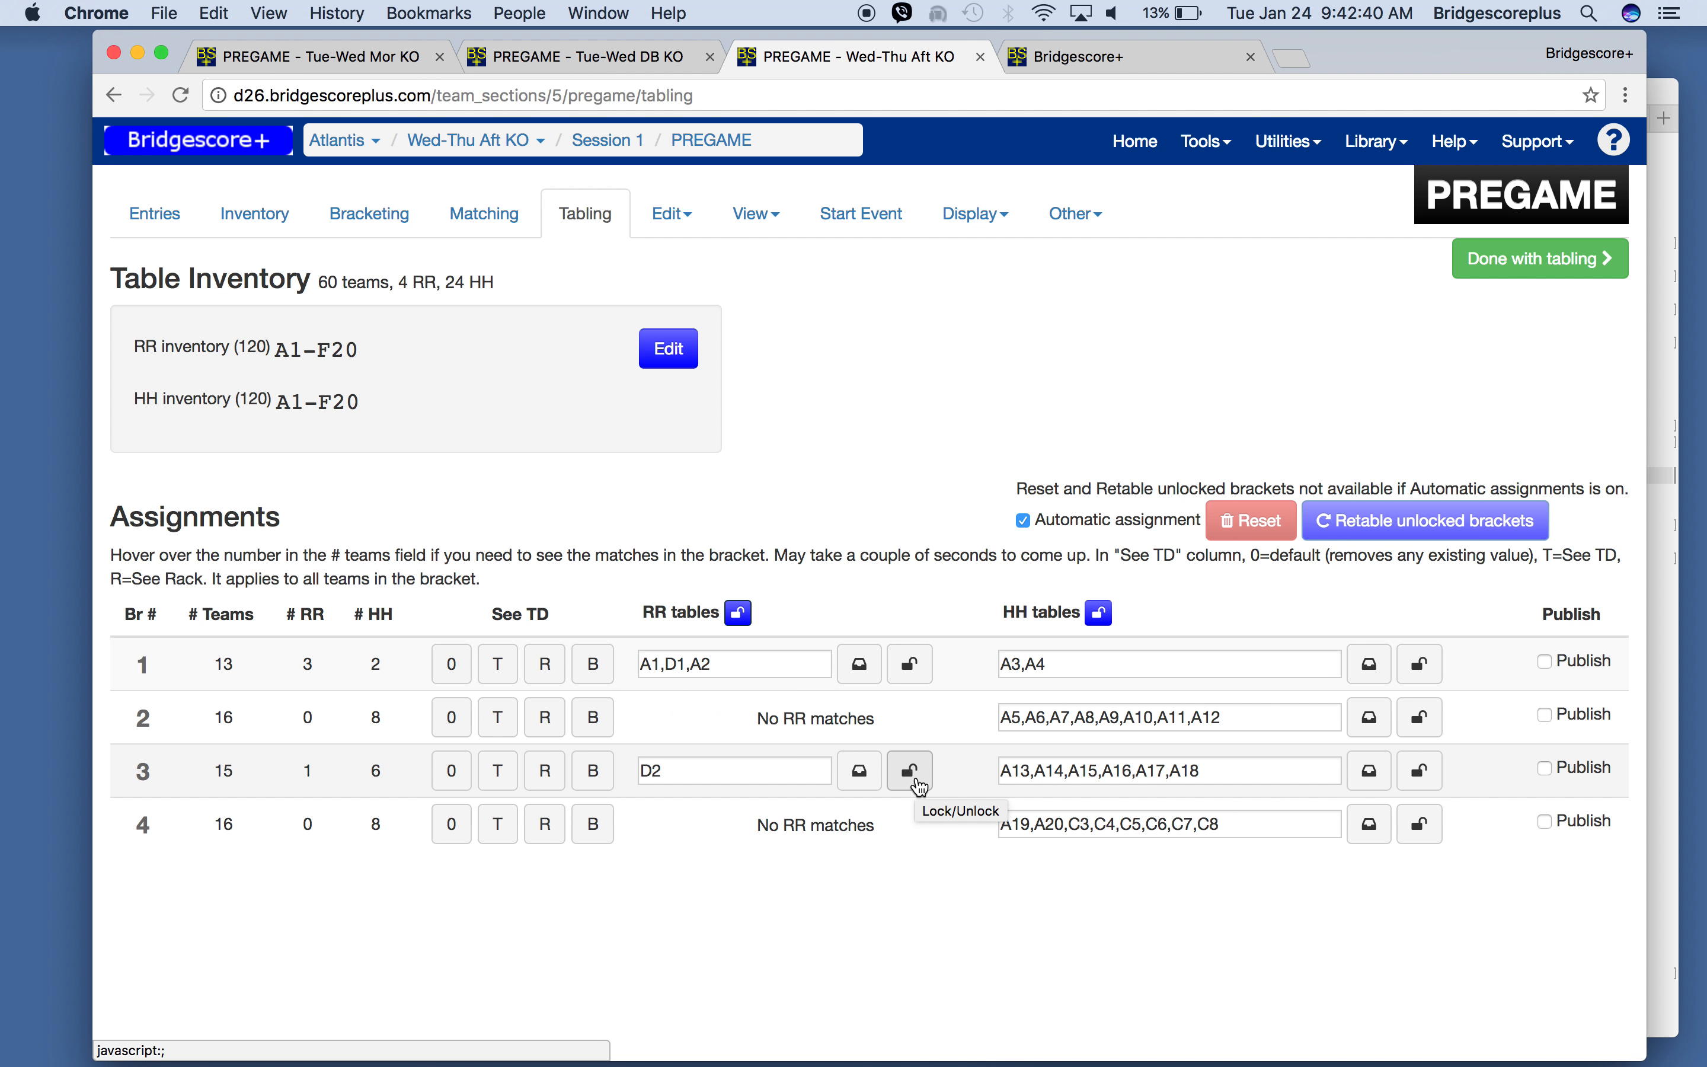
Assign RR table A3 to bracket 3, and toggle that bracket's RR lock on and off
click(674, 771)
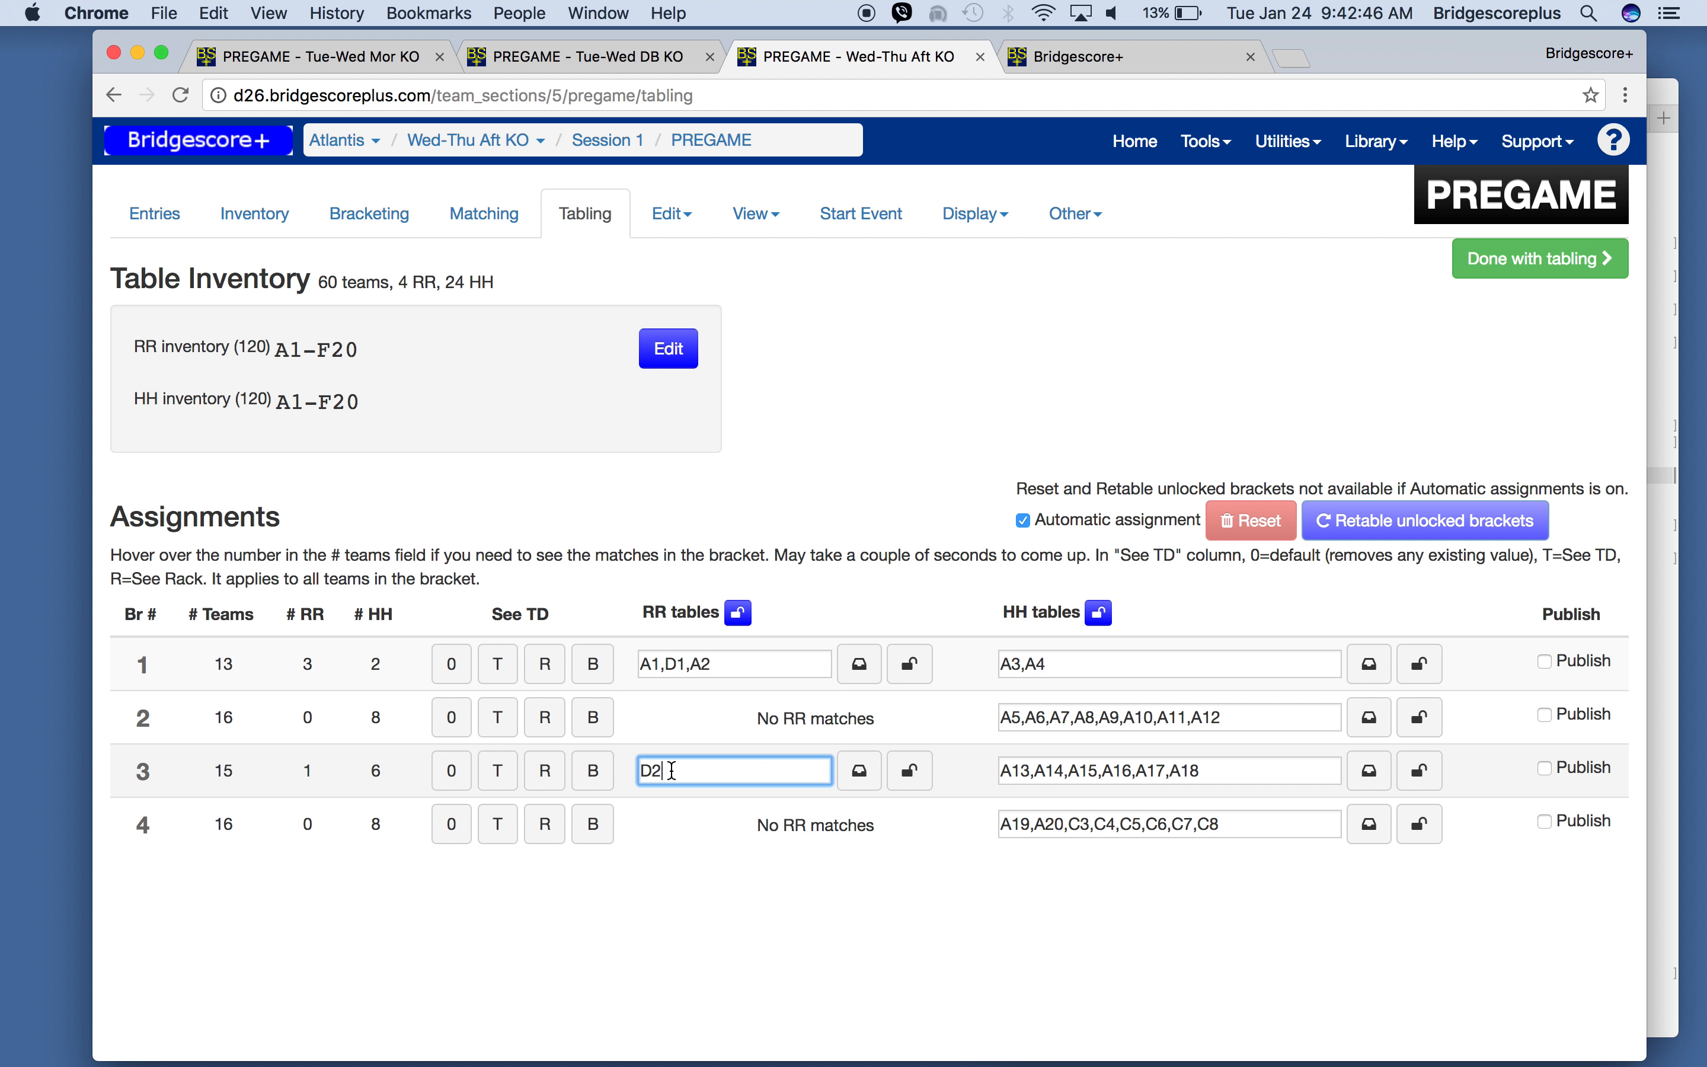
key(BackSpace)
key(BackSpace)
text(a3)
key(Tab)
key(Return)
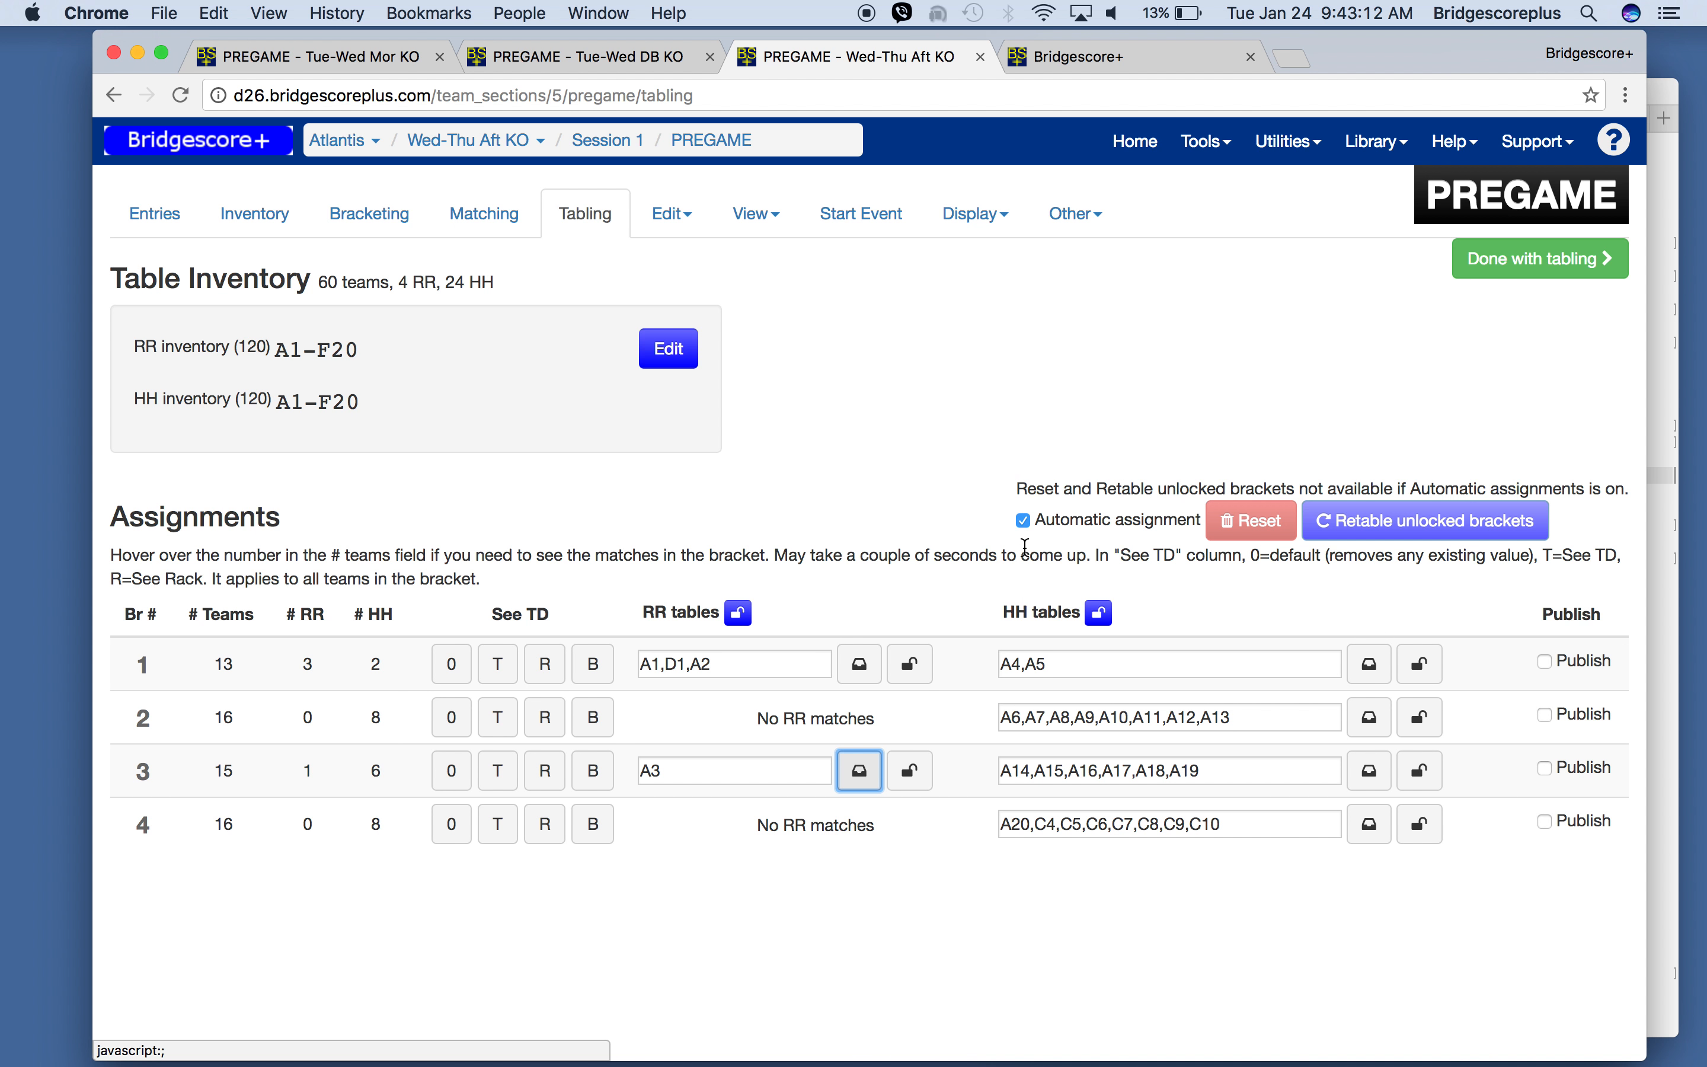
click(916, 772)
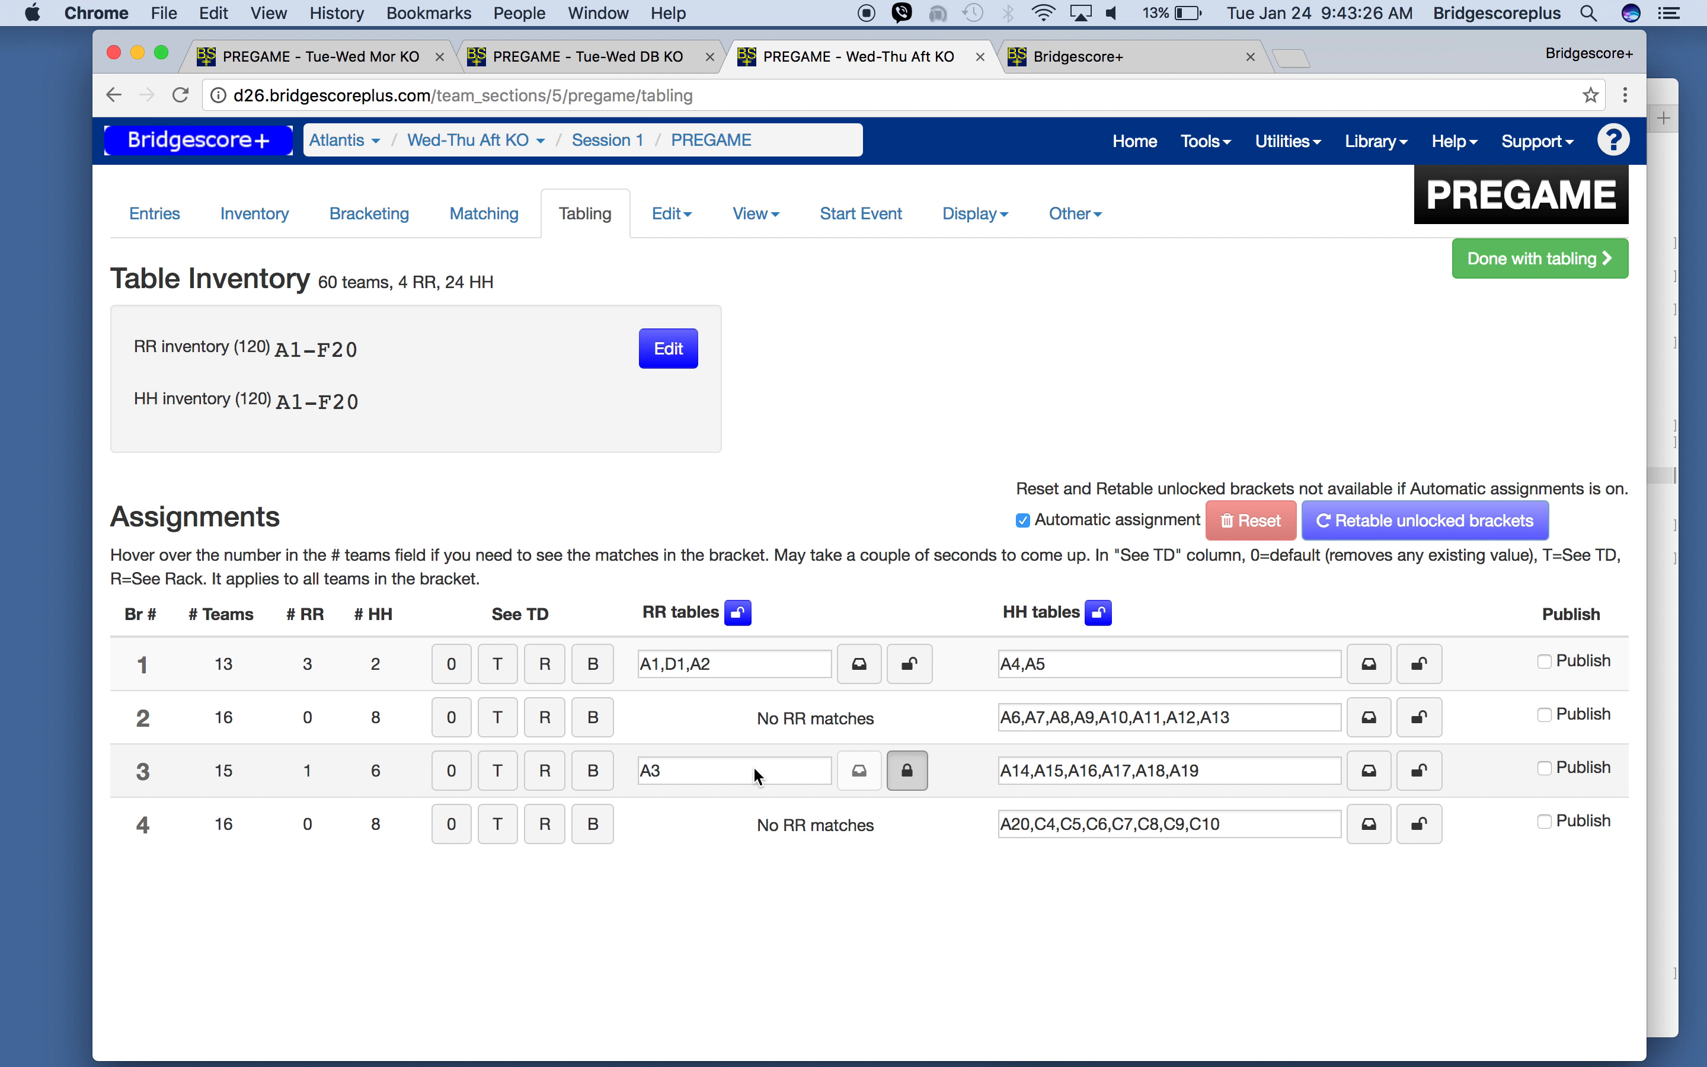
click(912, 776)
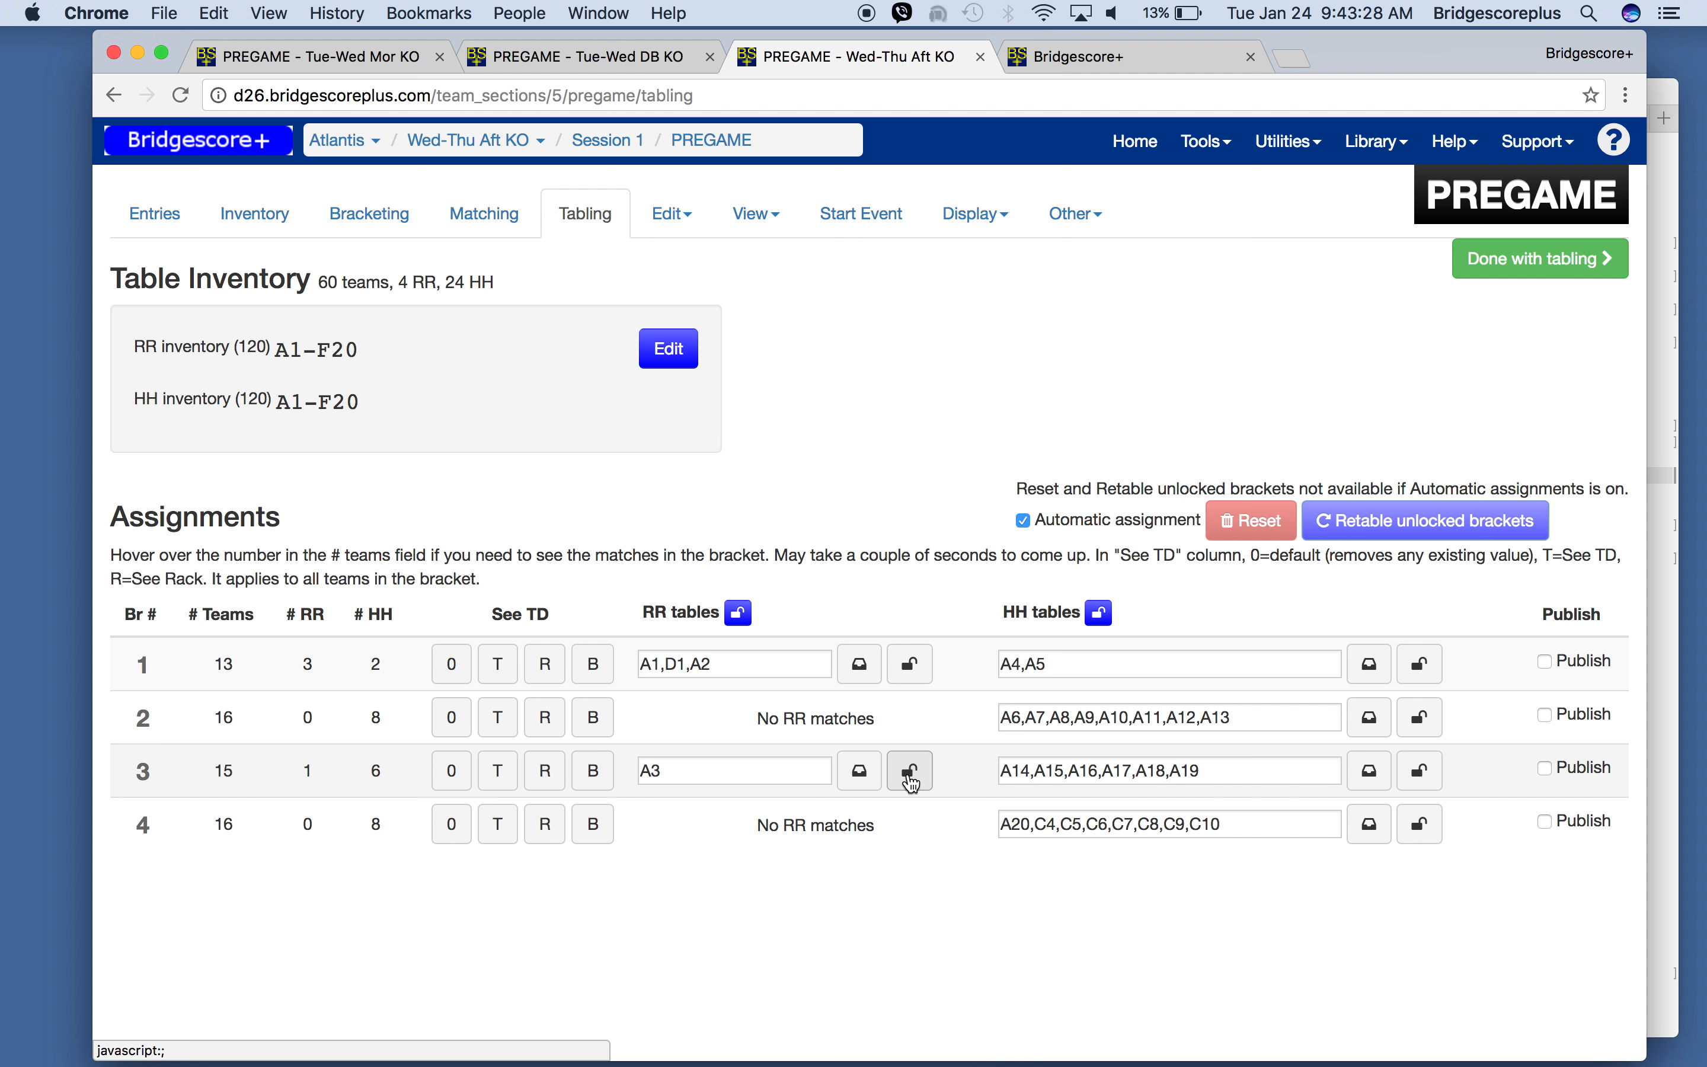
Set the RR tables of bracket 1 to A1,A2,A3
click(727, 661)
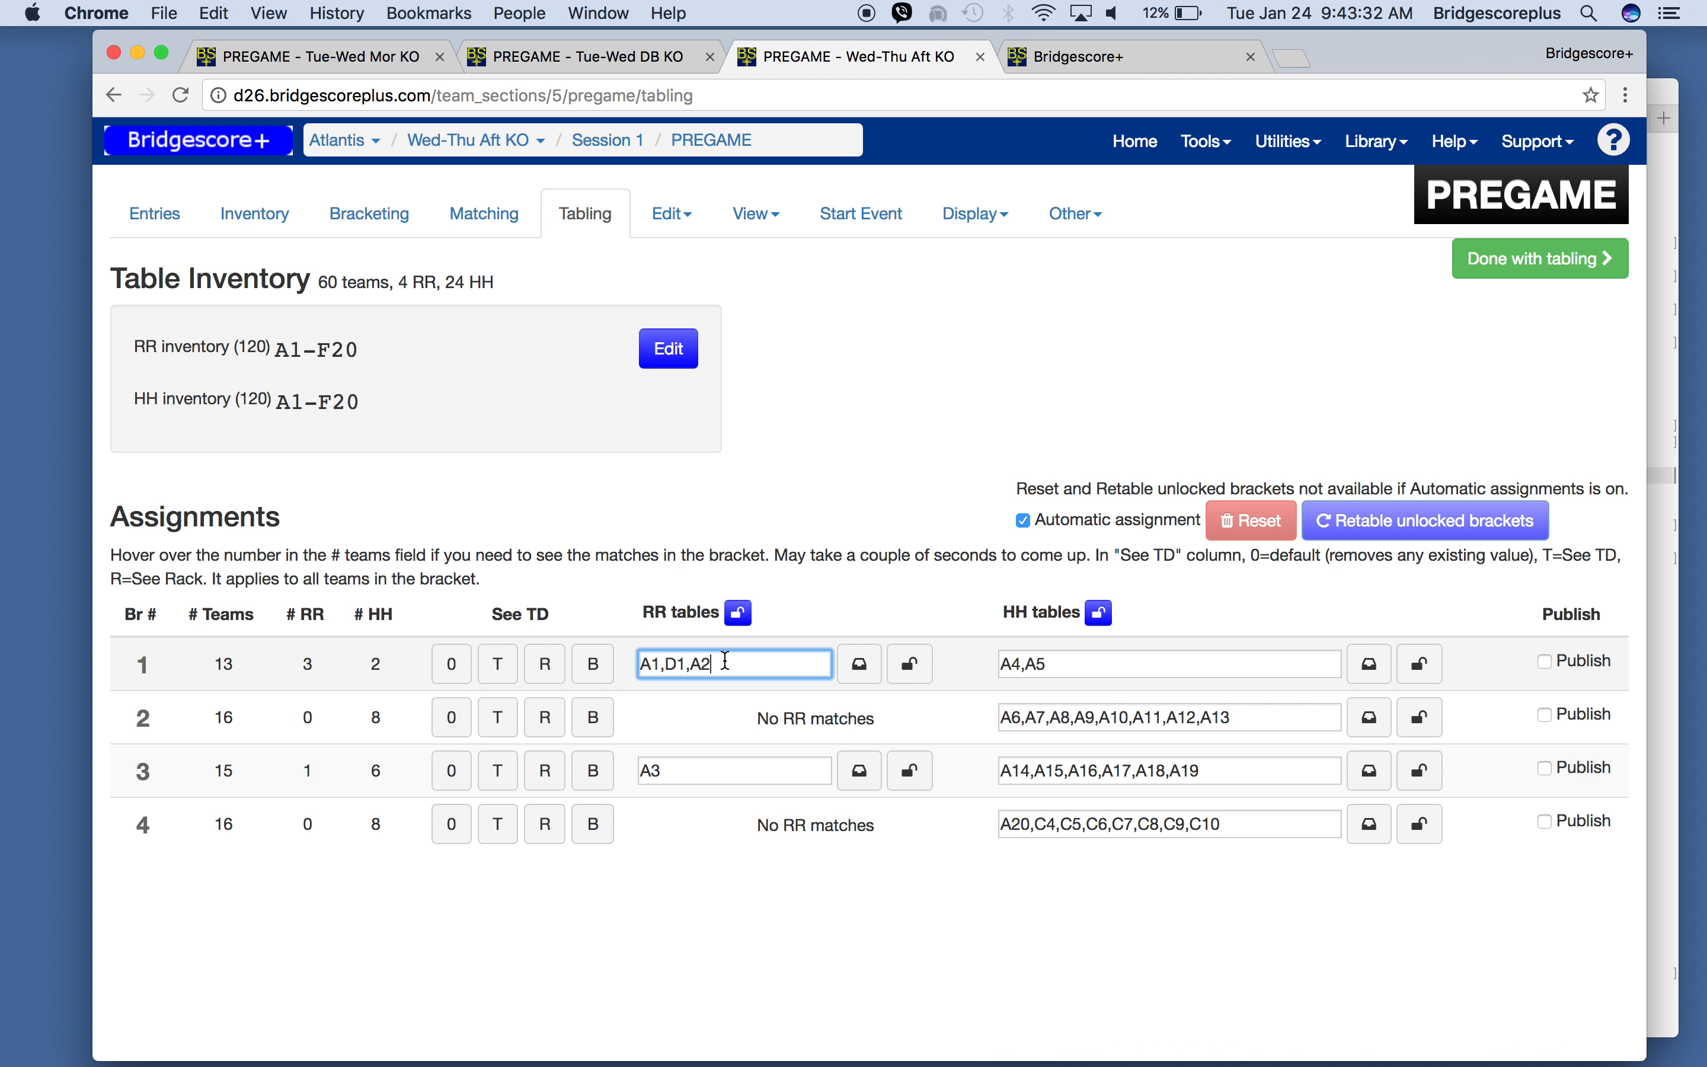
key(BackSpace)
key(BackSpace)
key(BackSpace)
key(BackSpace)
key(BackSpace)
text(a2,a3)
key(Tab)
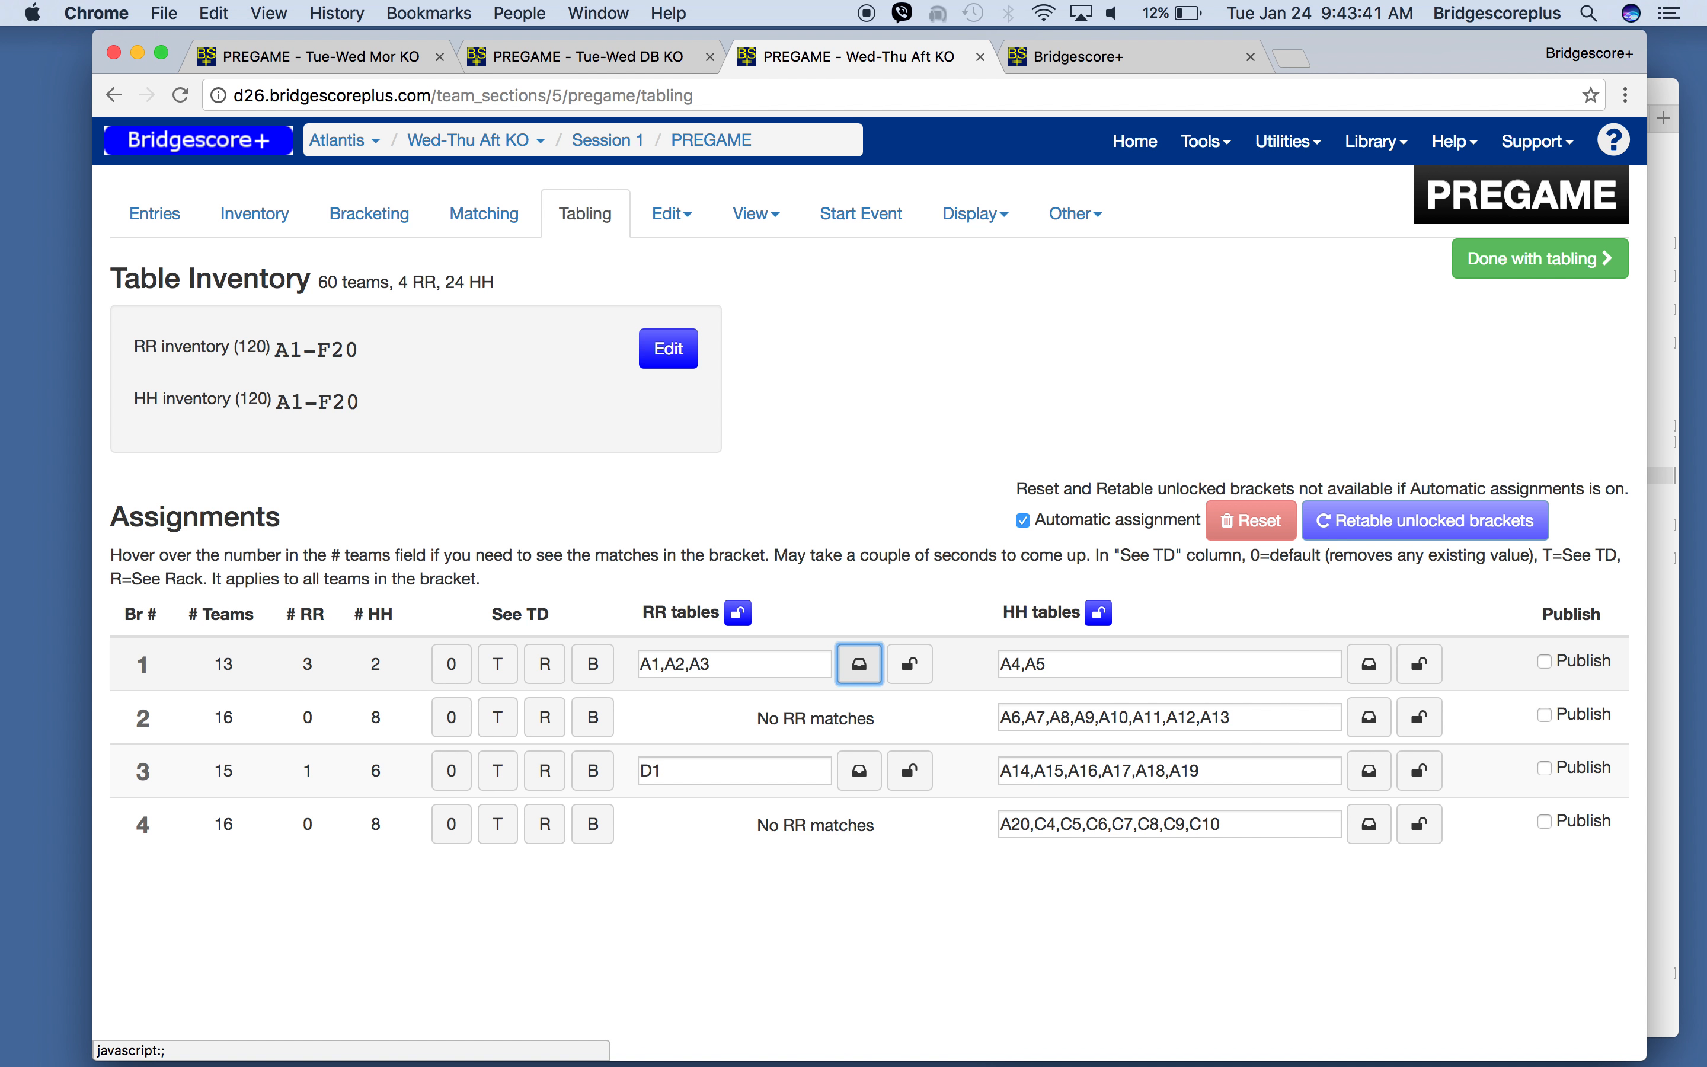
Set the RR table of bracket 3 to A2 and lock that assignment
click(682, 770)
key(BackSpace)
key(BackSpace)
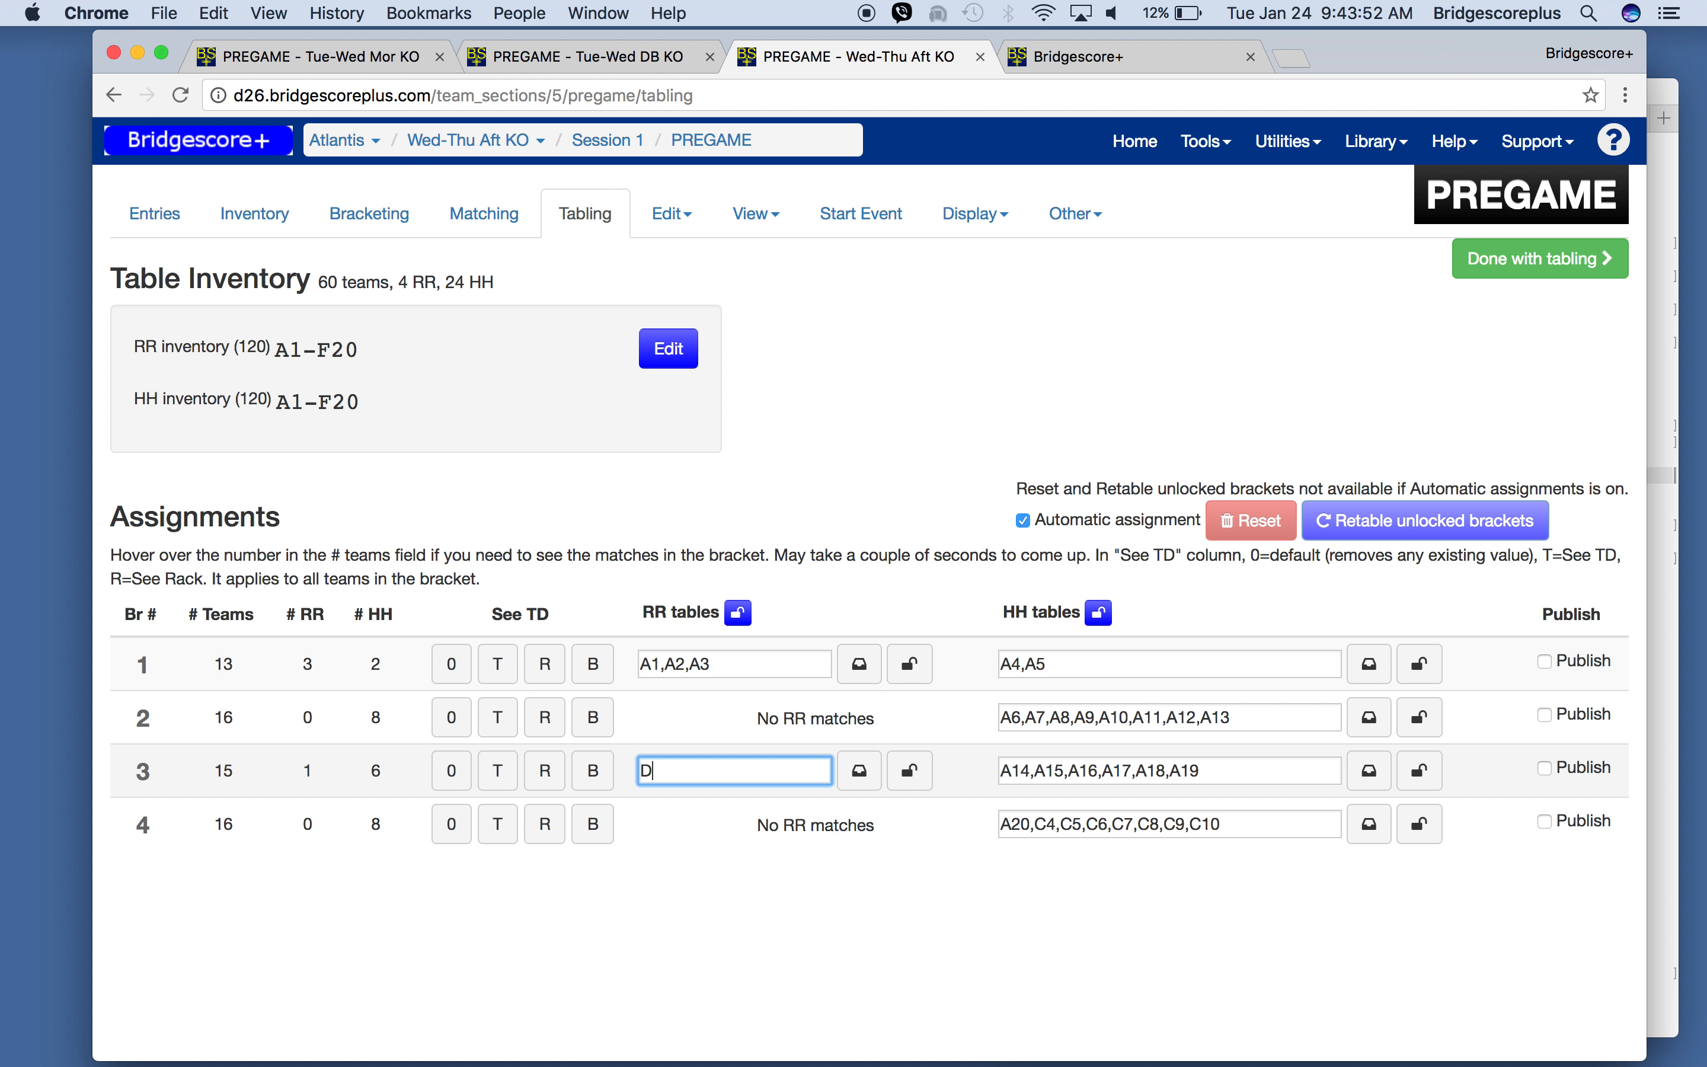
text(a2)
click(920, 776)
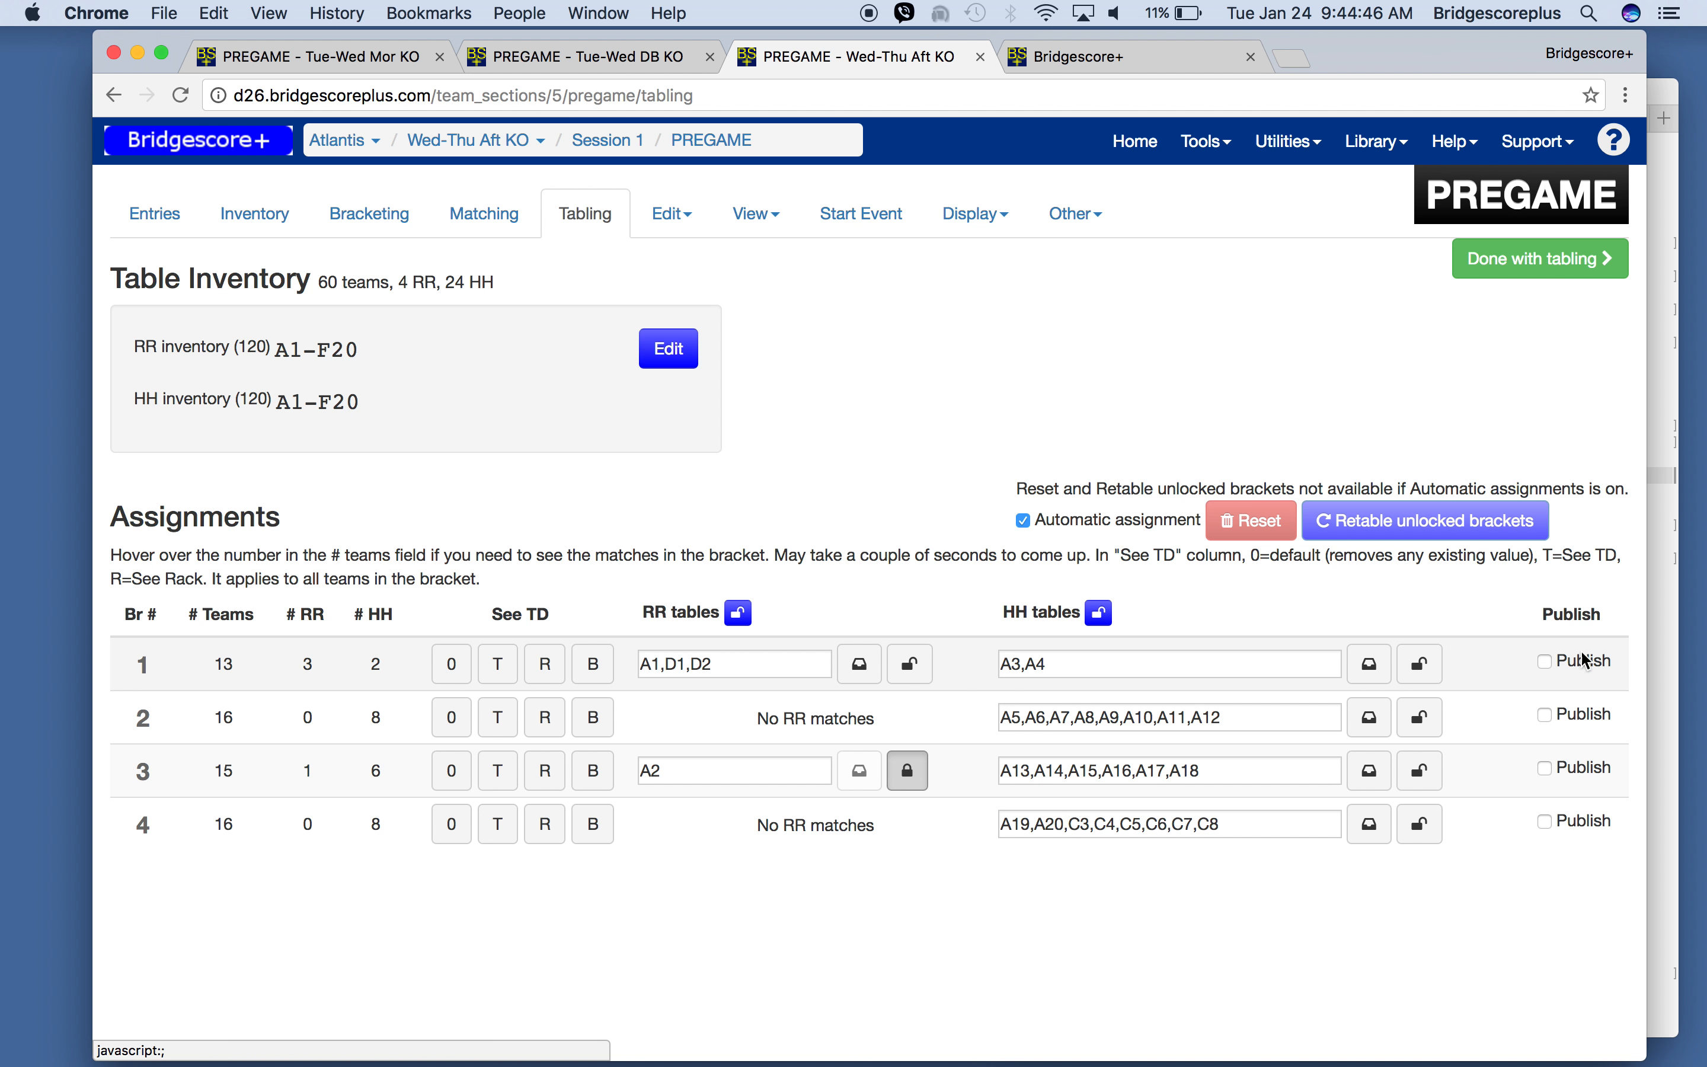
Publish bracket 1 and check the event display, opening its settings and closing them without changes
click(1549, 665)
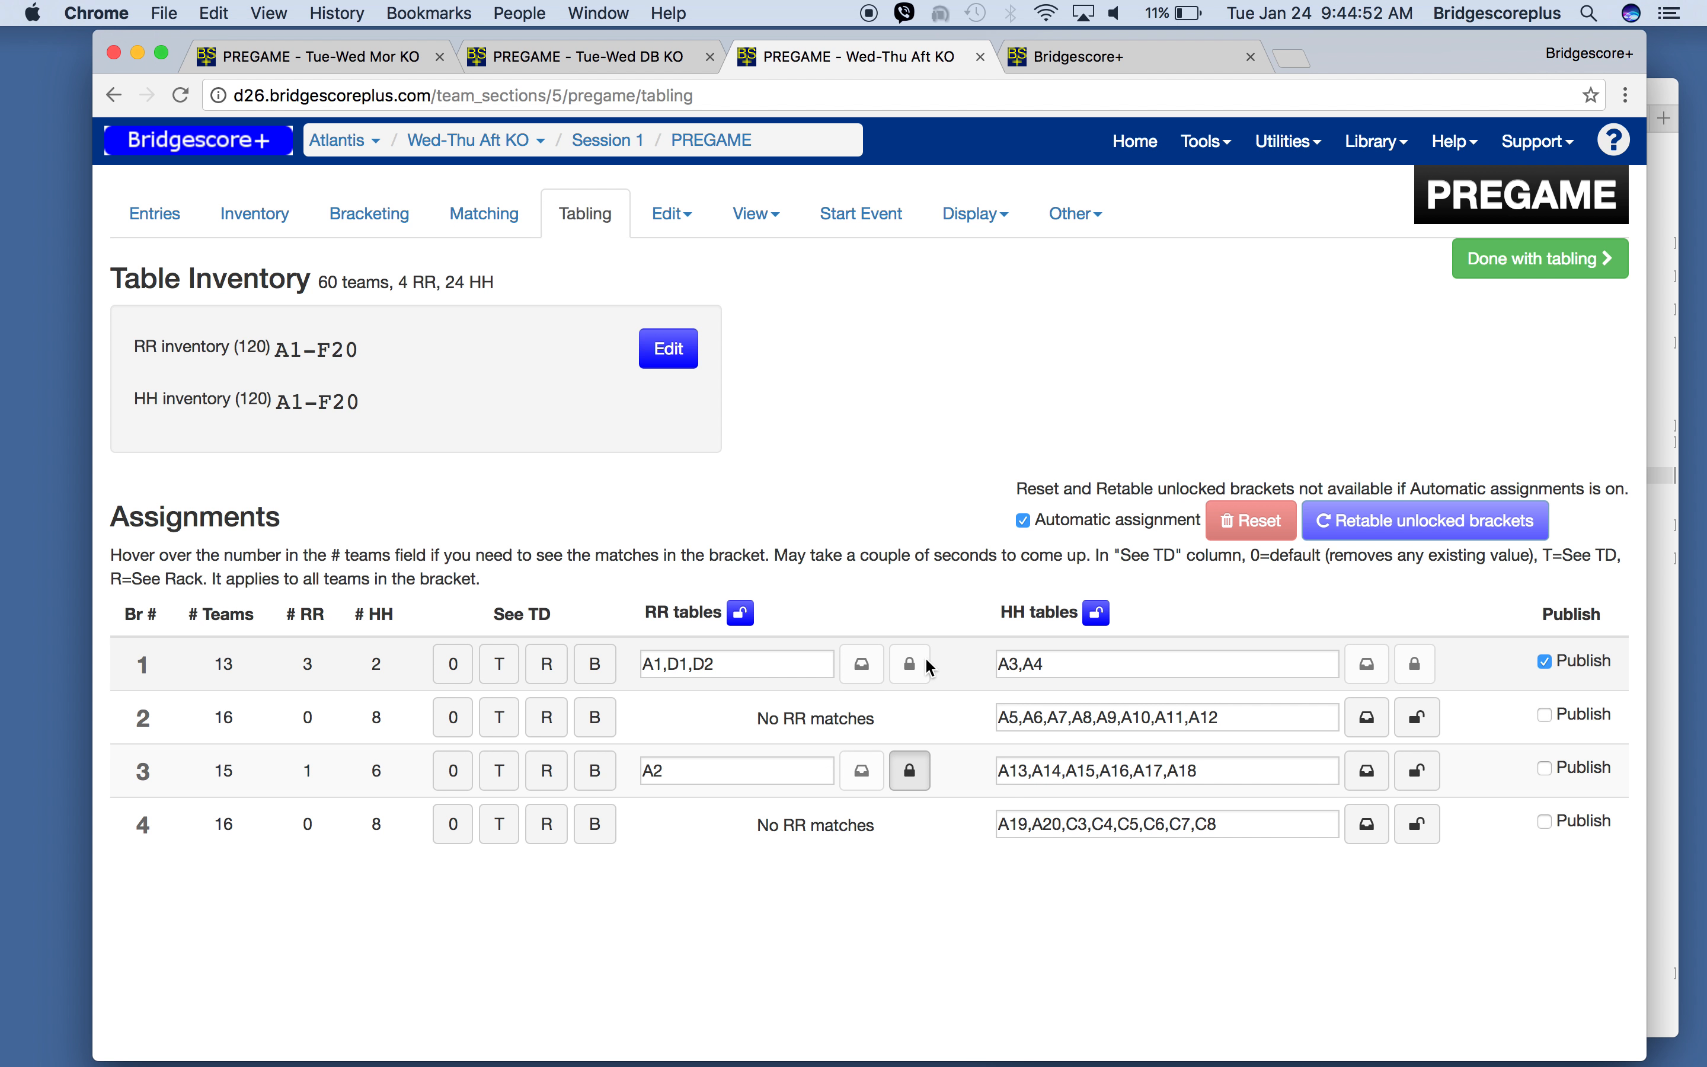
click(1077, 55)
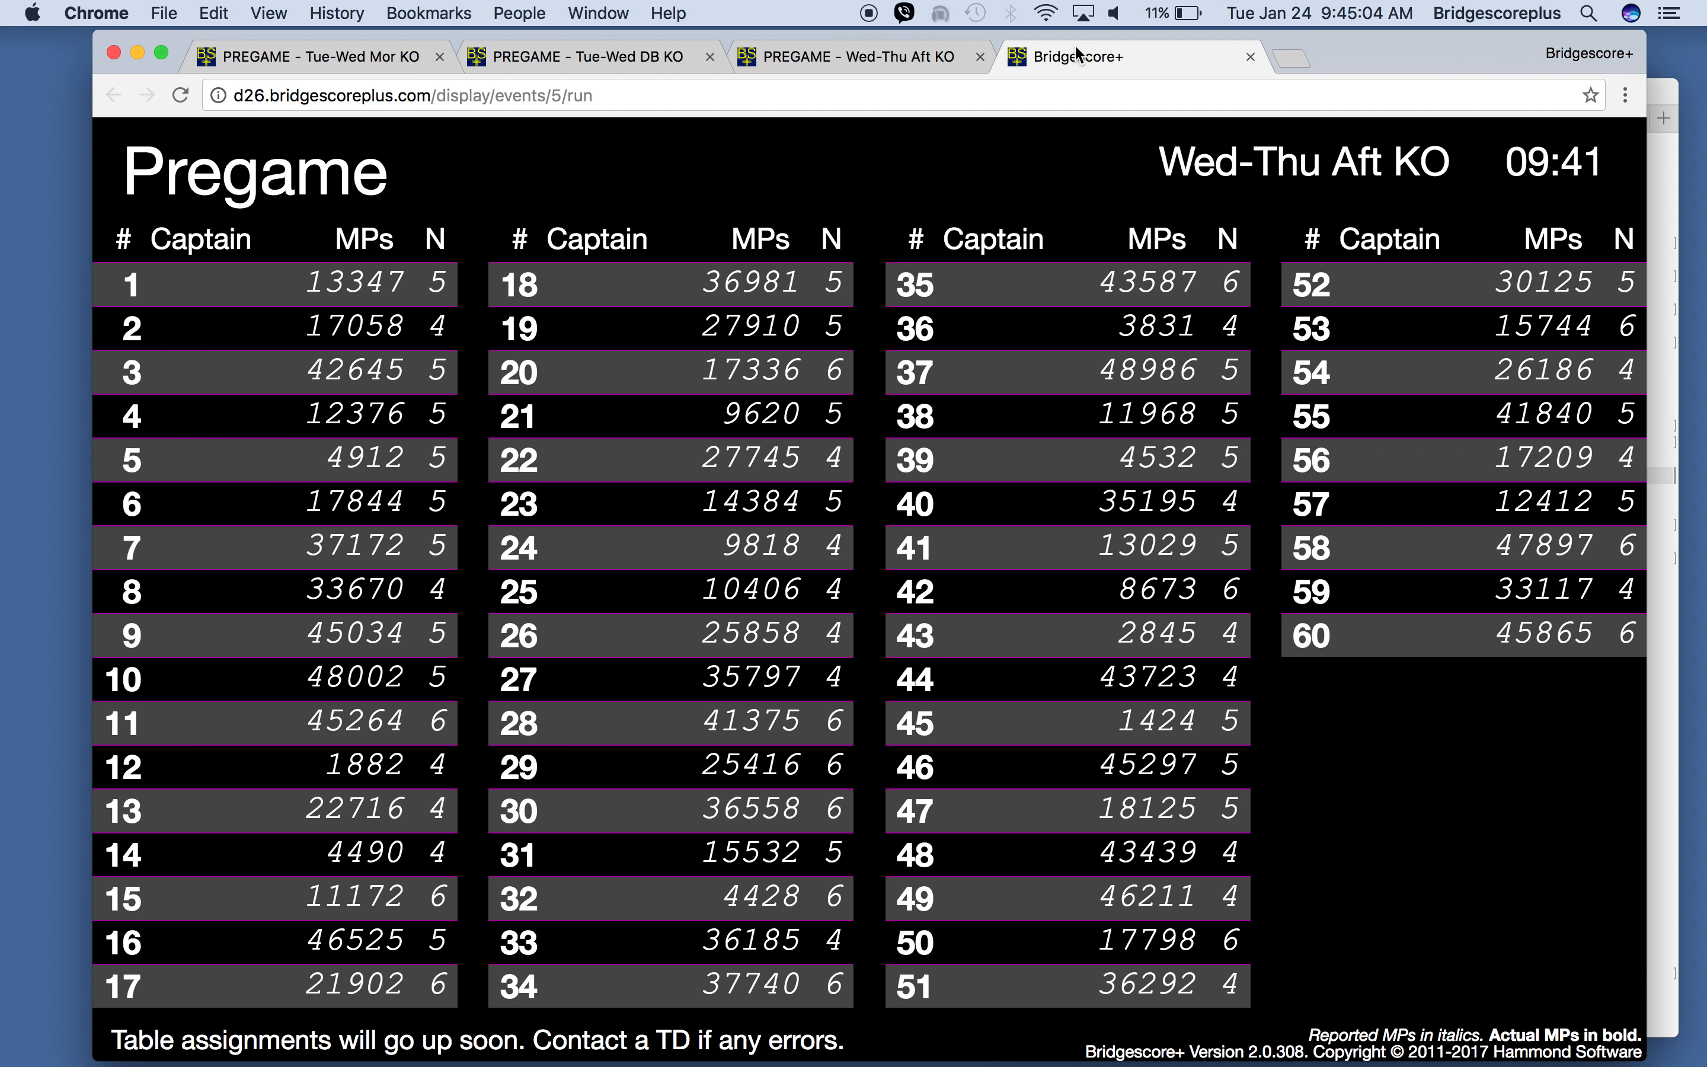
click(134, 161)
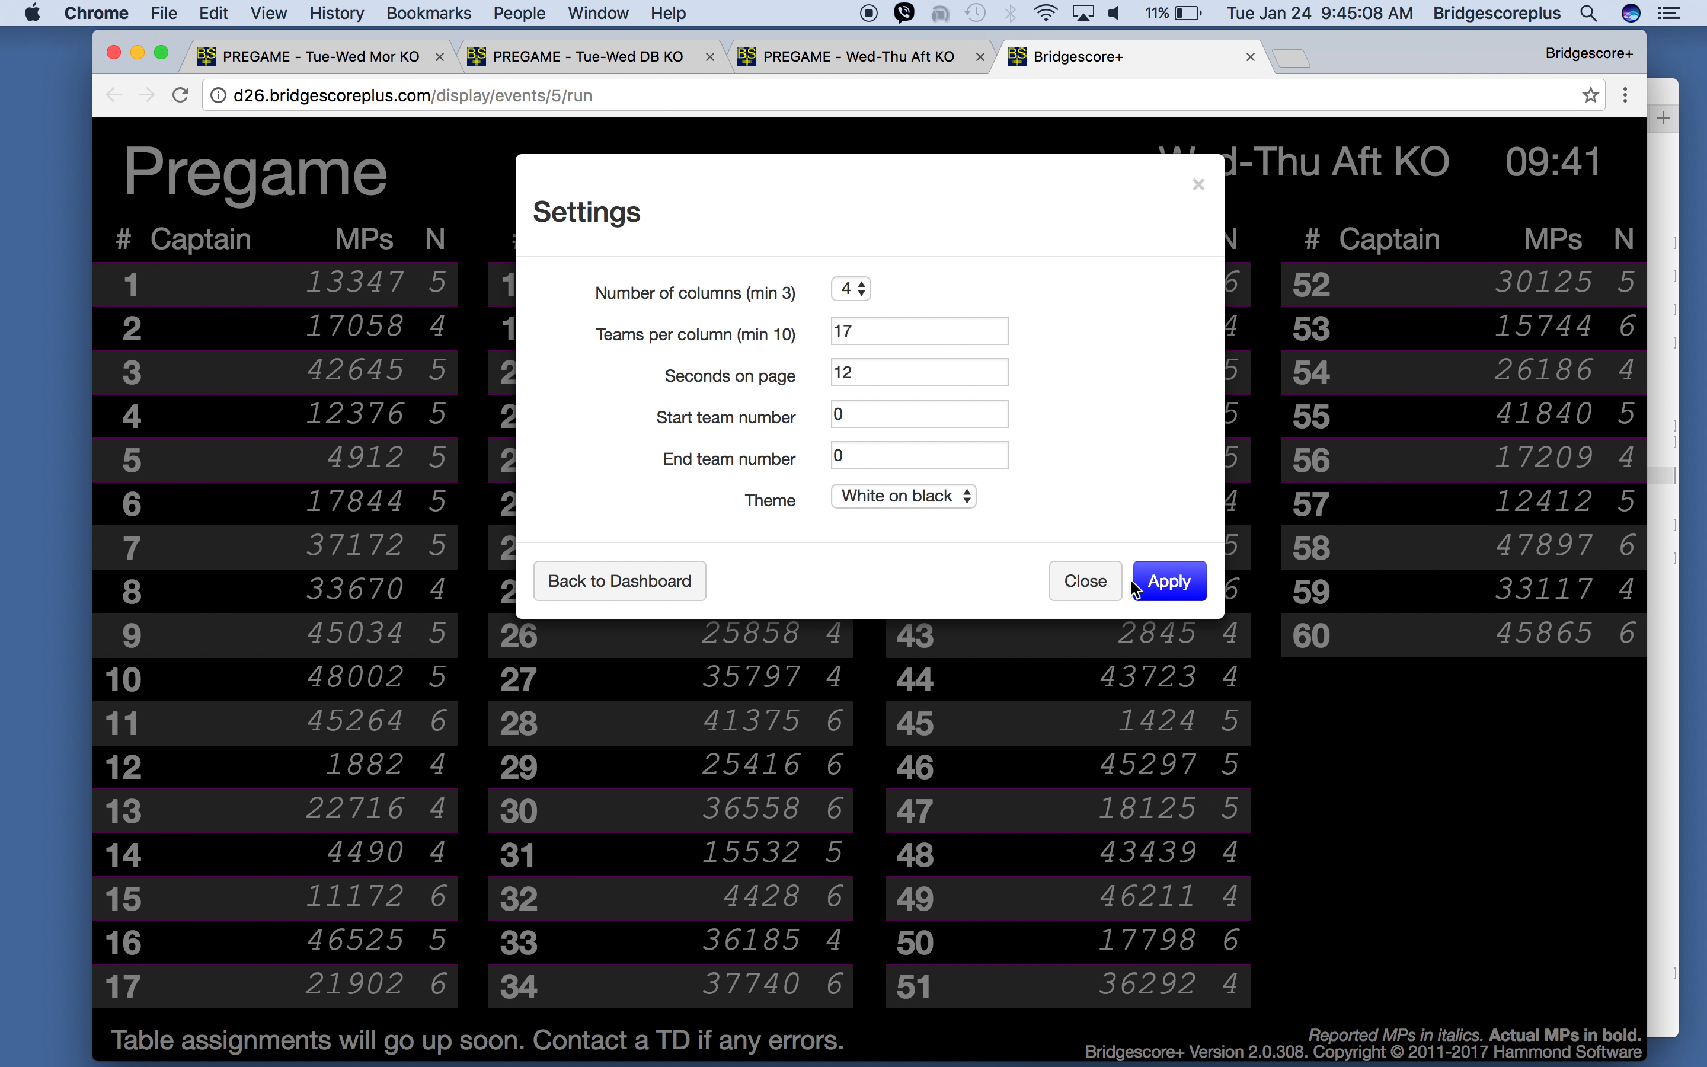
click(1086, 581)
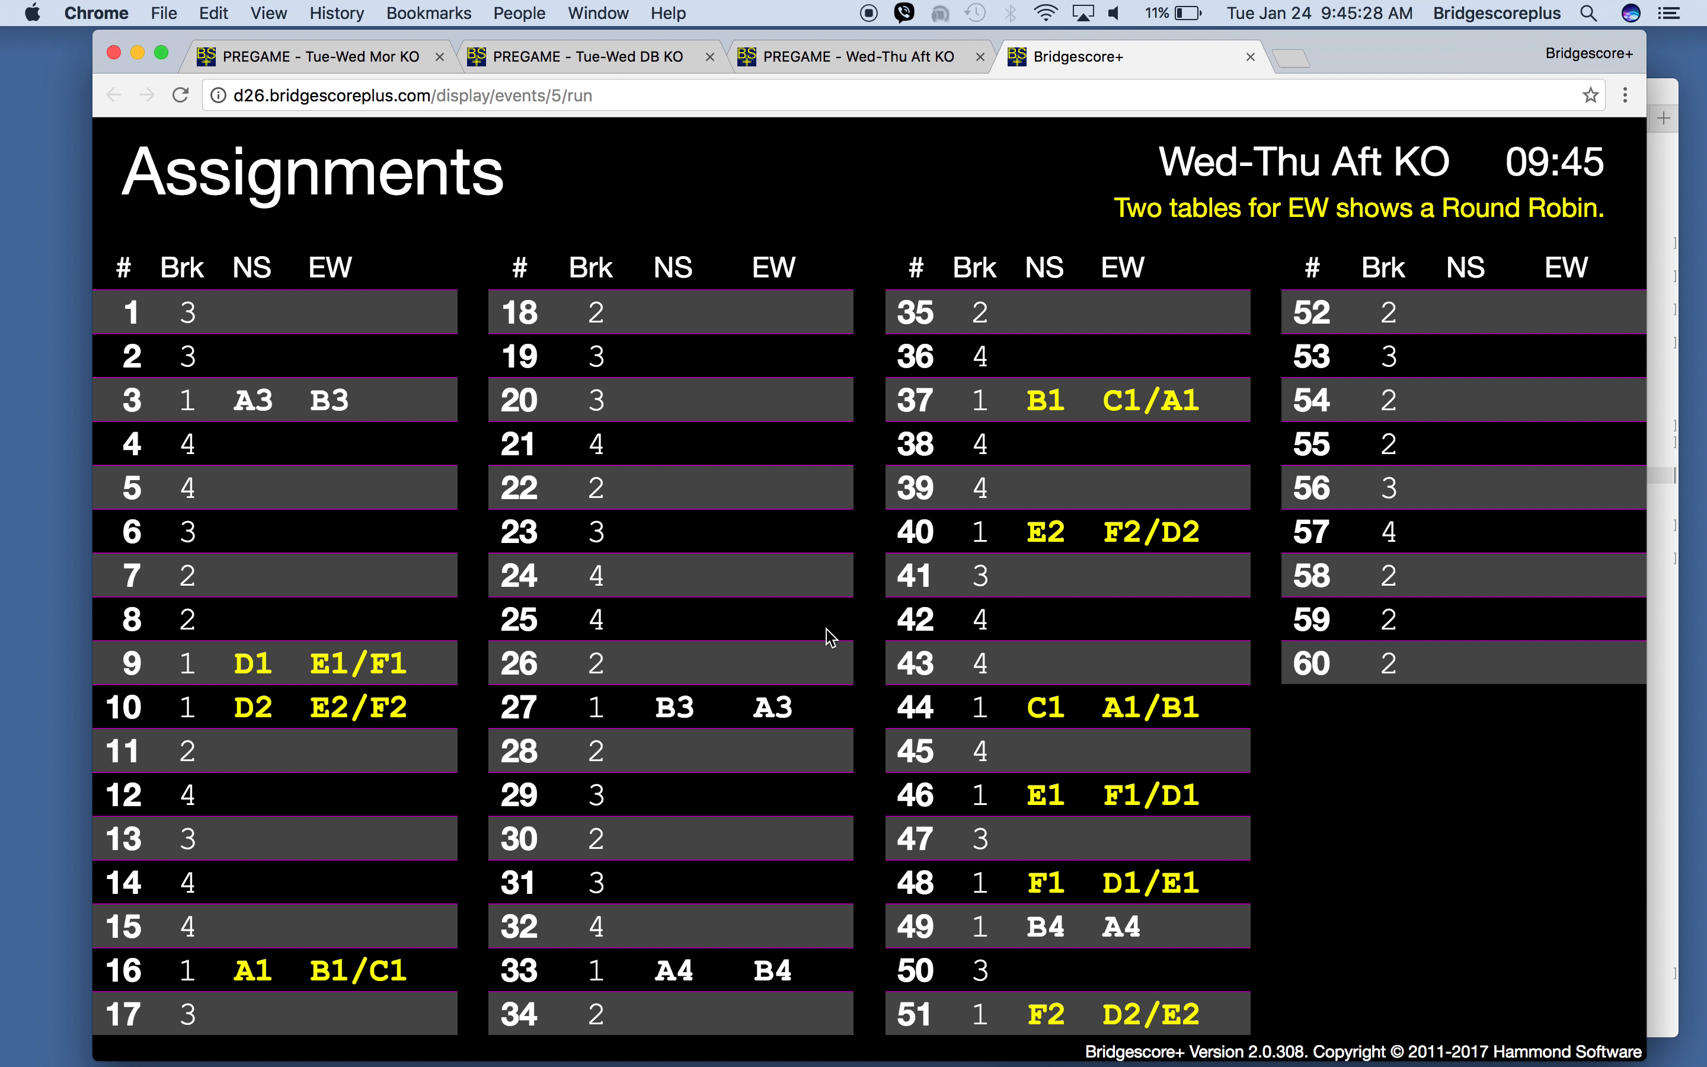
Publish bracket 3 from the tabling page and check its table assignments on the event display
click(855, 55)
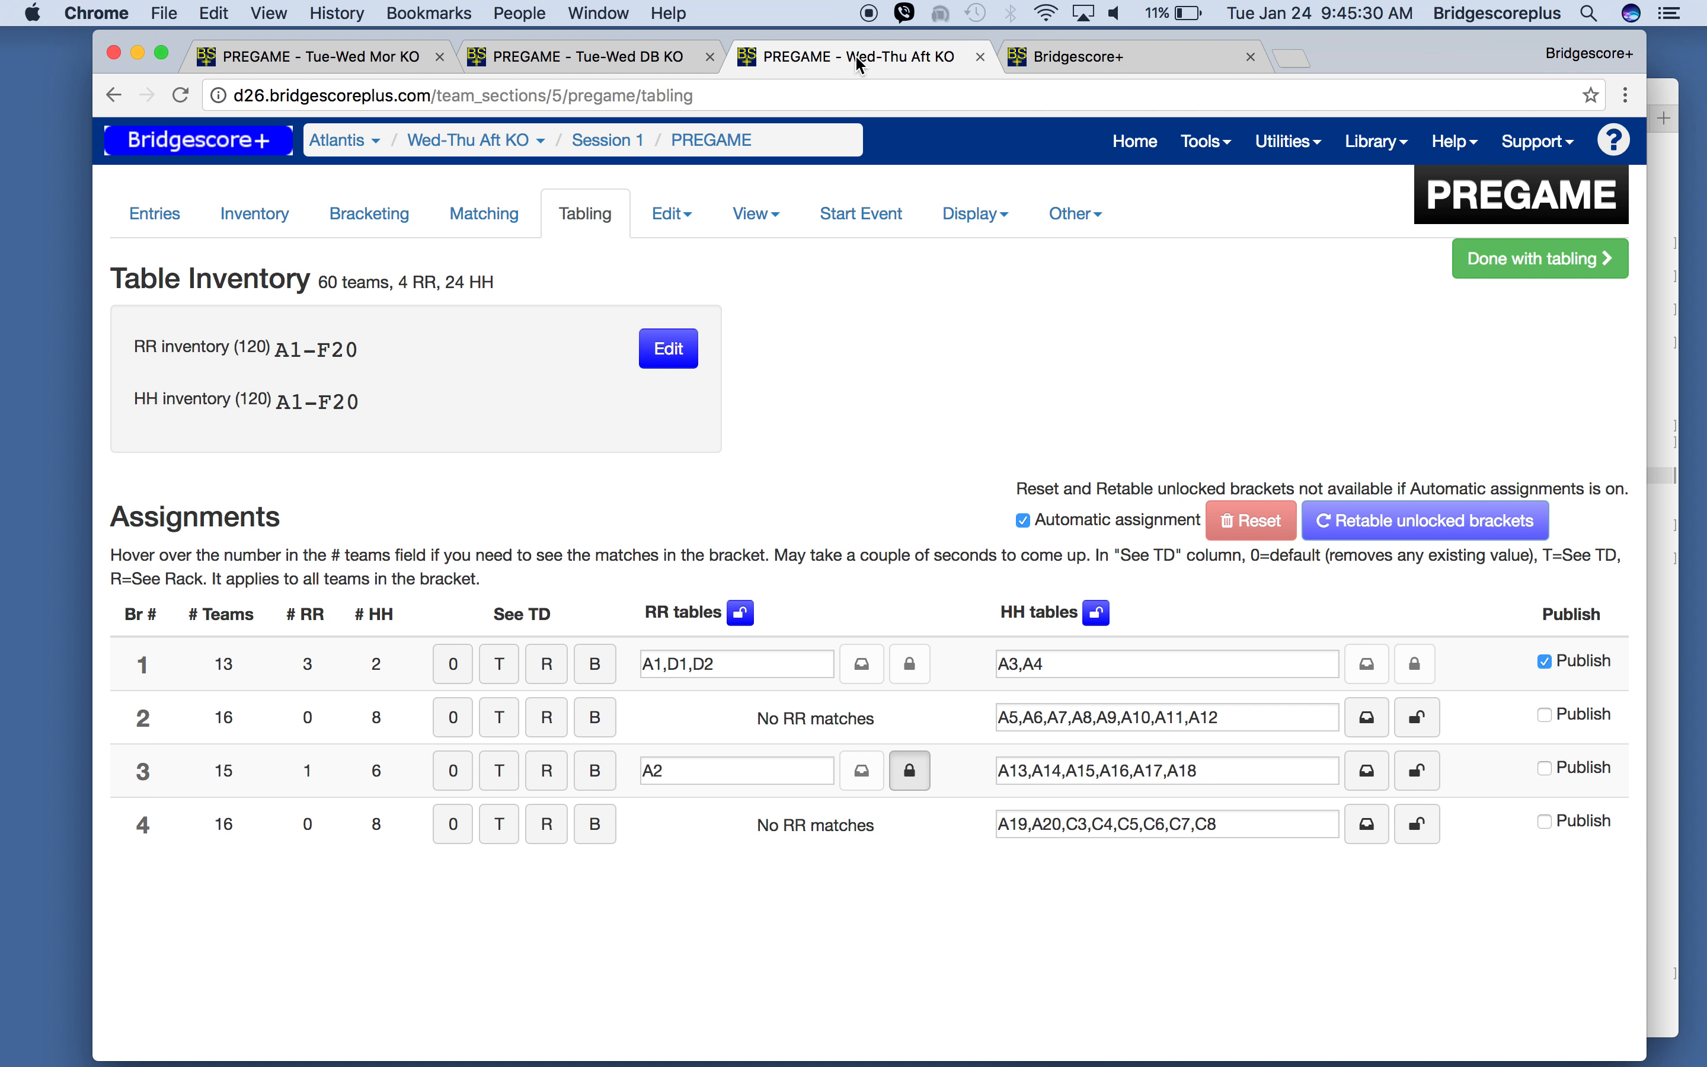
click(1549, 771)
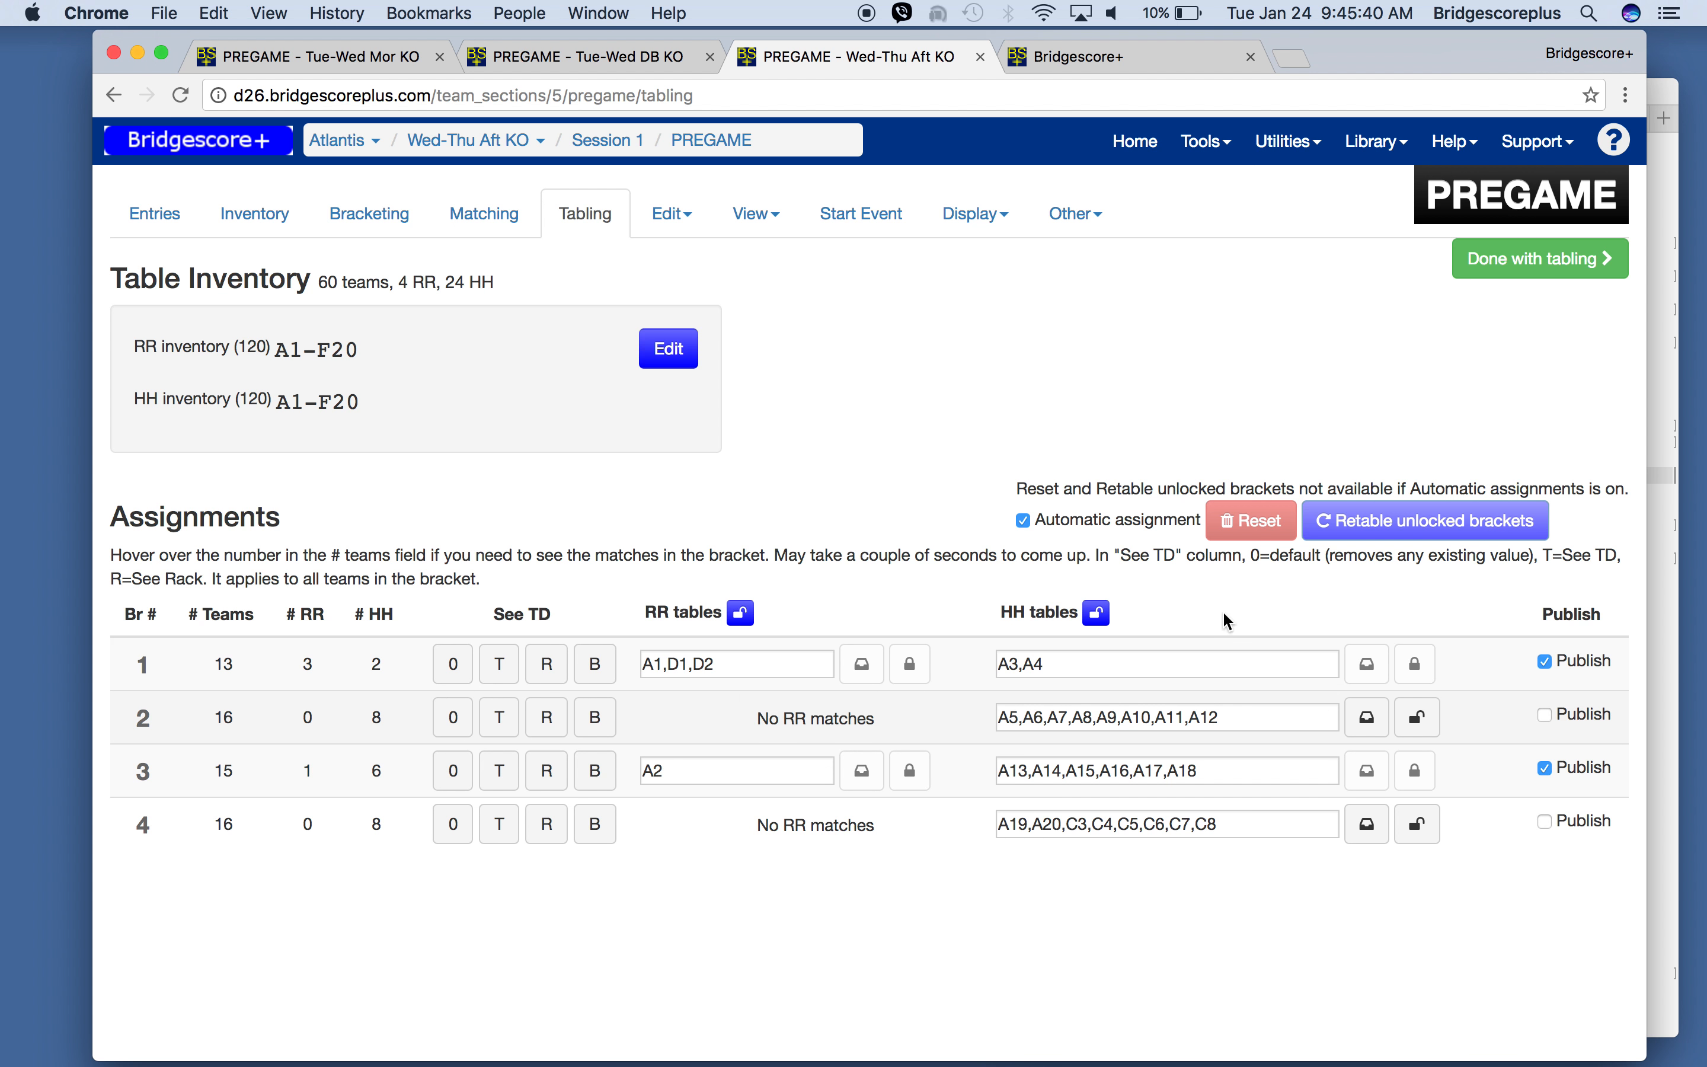
click(1090, 55)
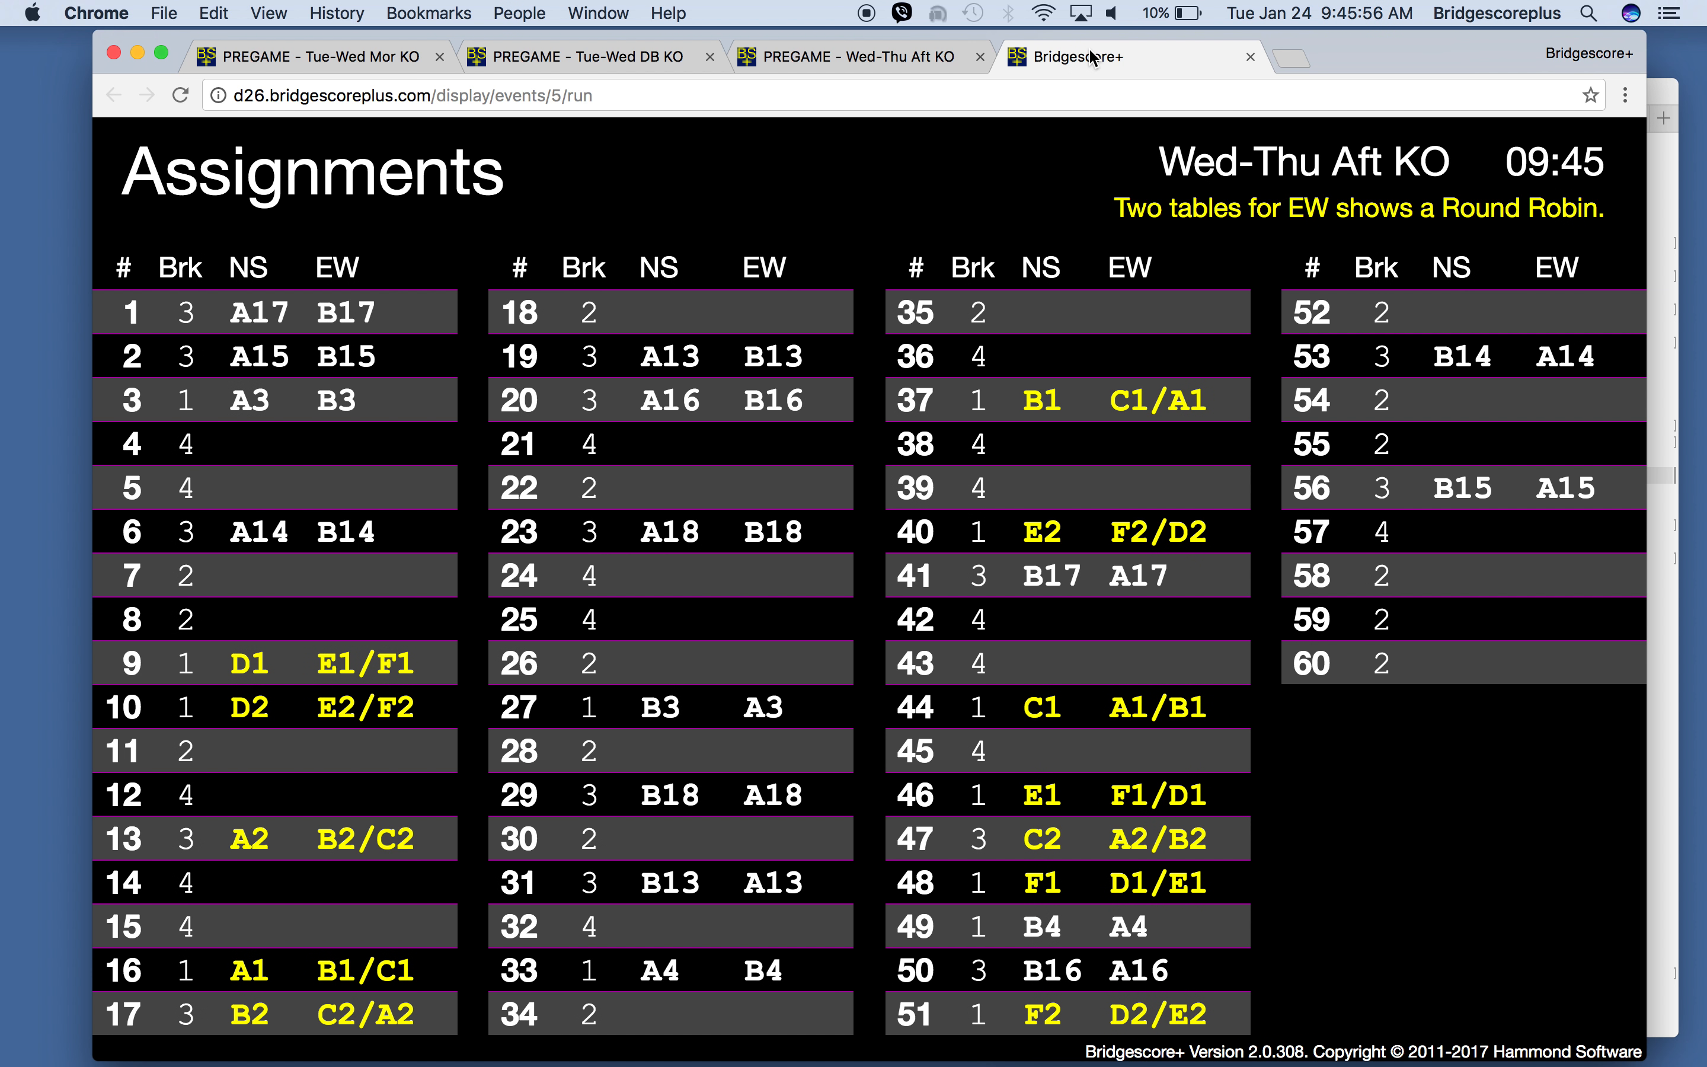
Set the HH tables of bracket 2 to C3,C4,C5,C6,C7,C8,C9,C10 and lock that assignment
click(827, 42)
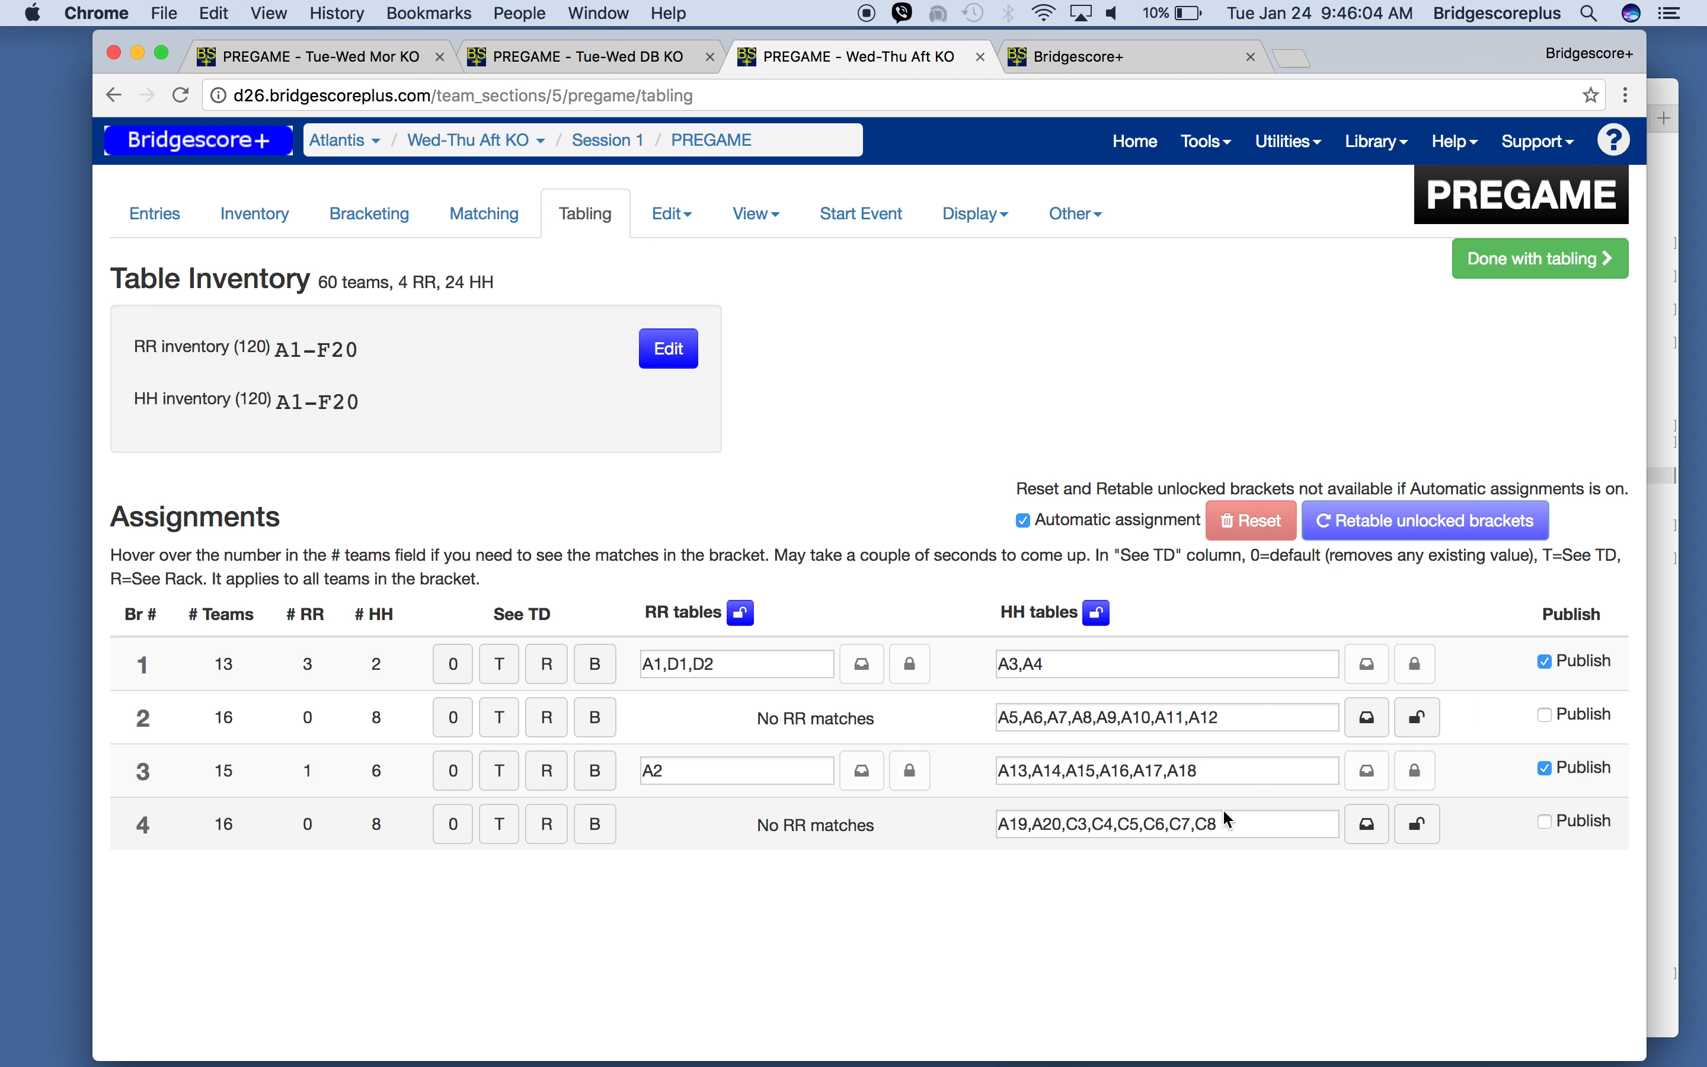
click(1227, 832)
drag(1227, 833, 998, 809)
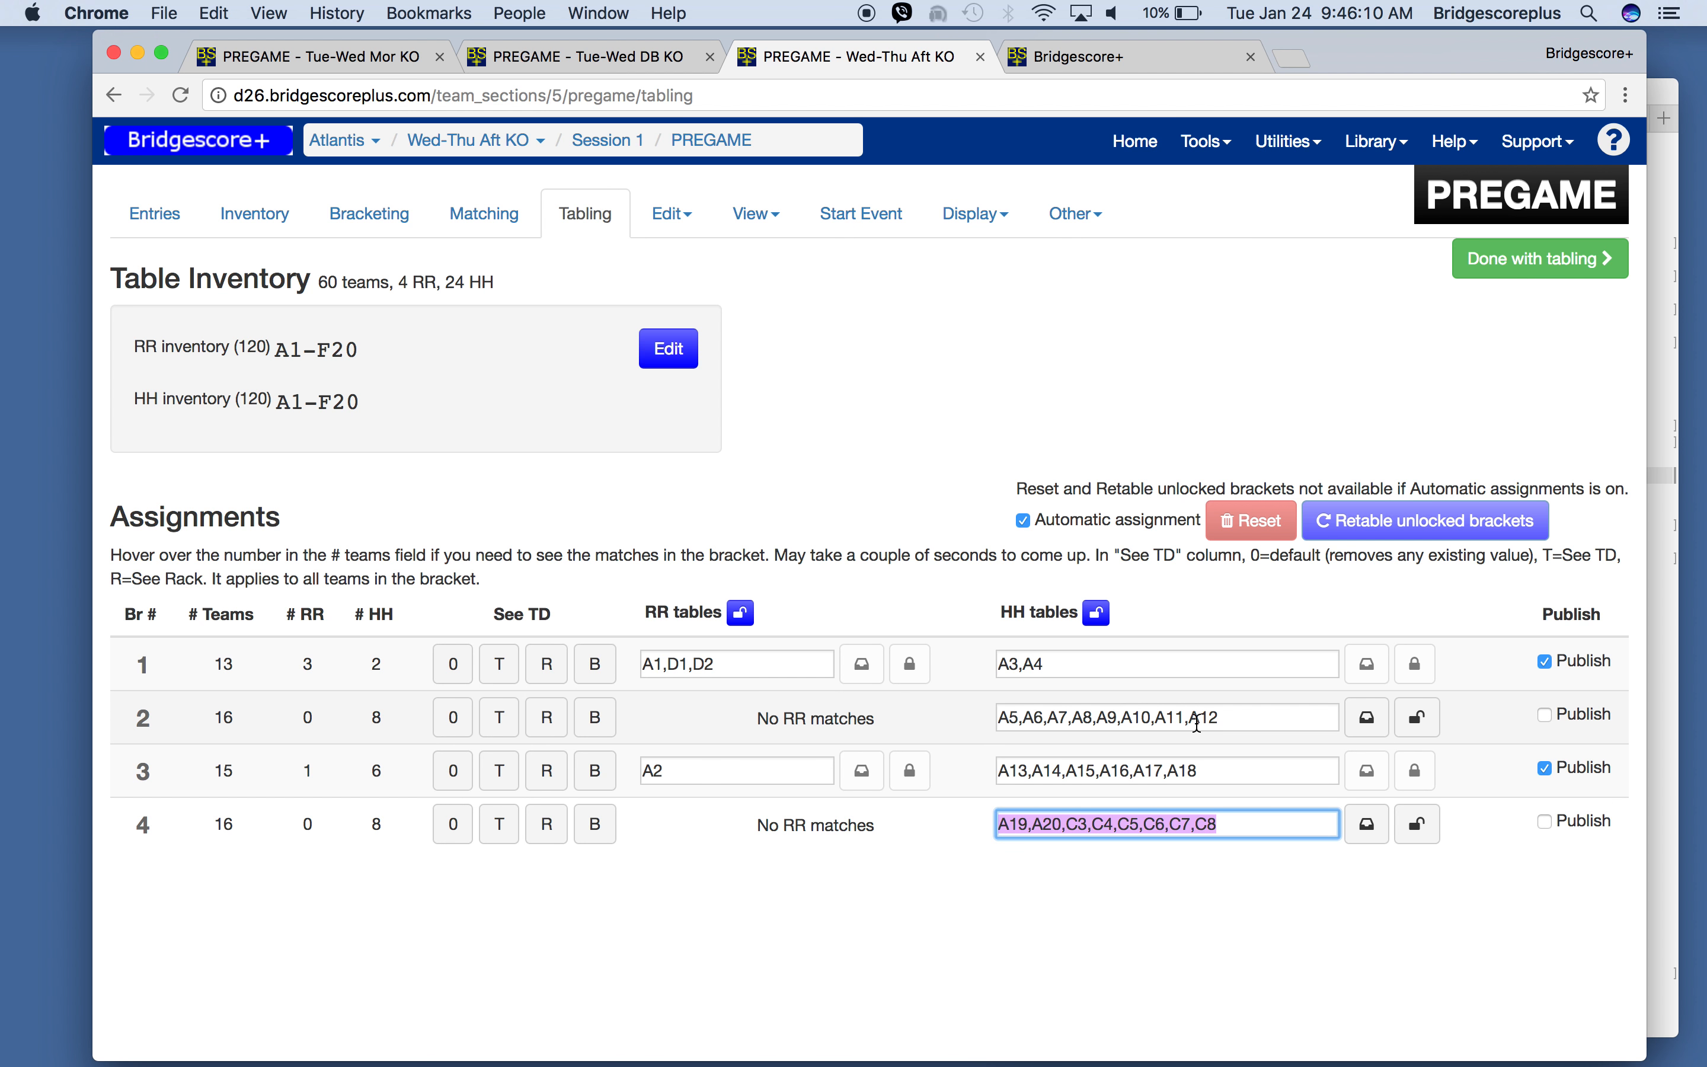
drag(1233, 716, 916, 705)
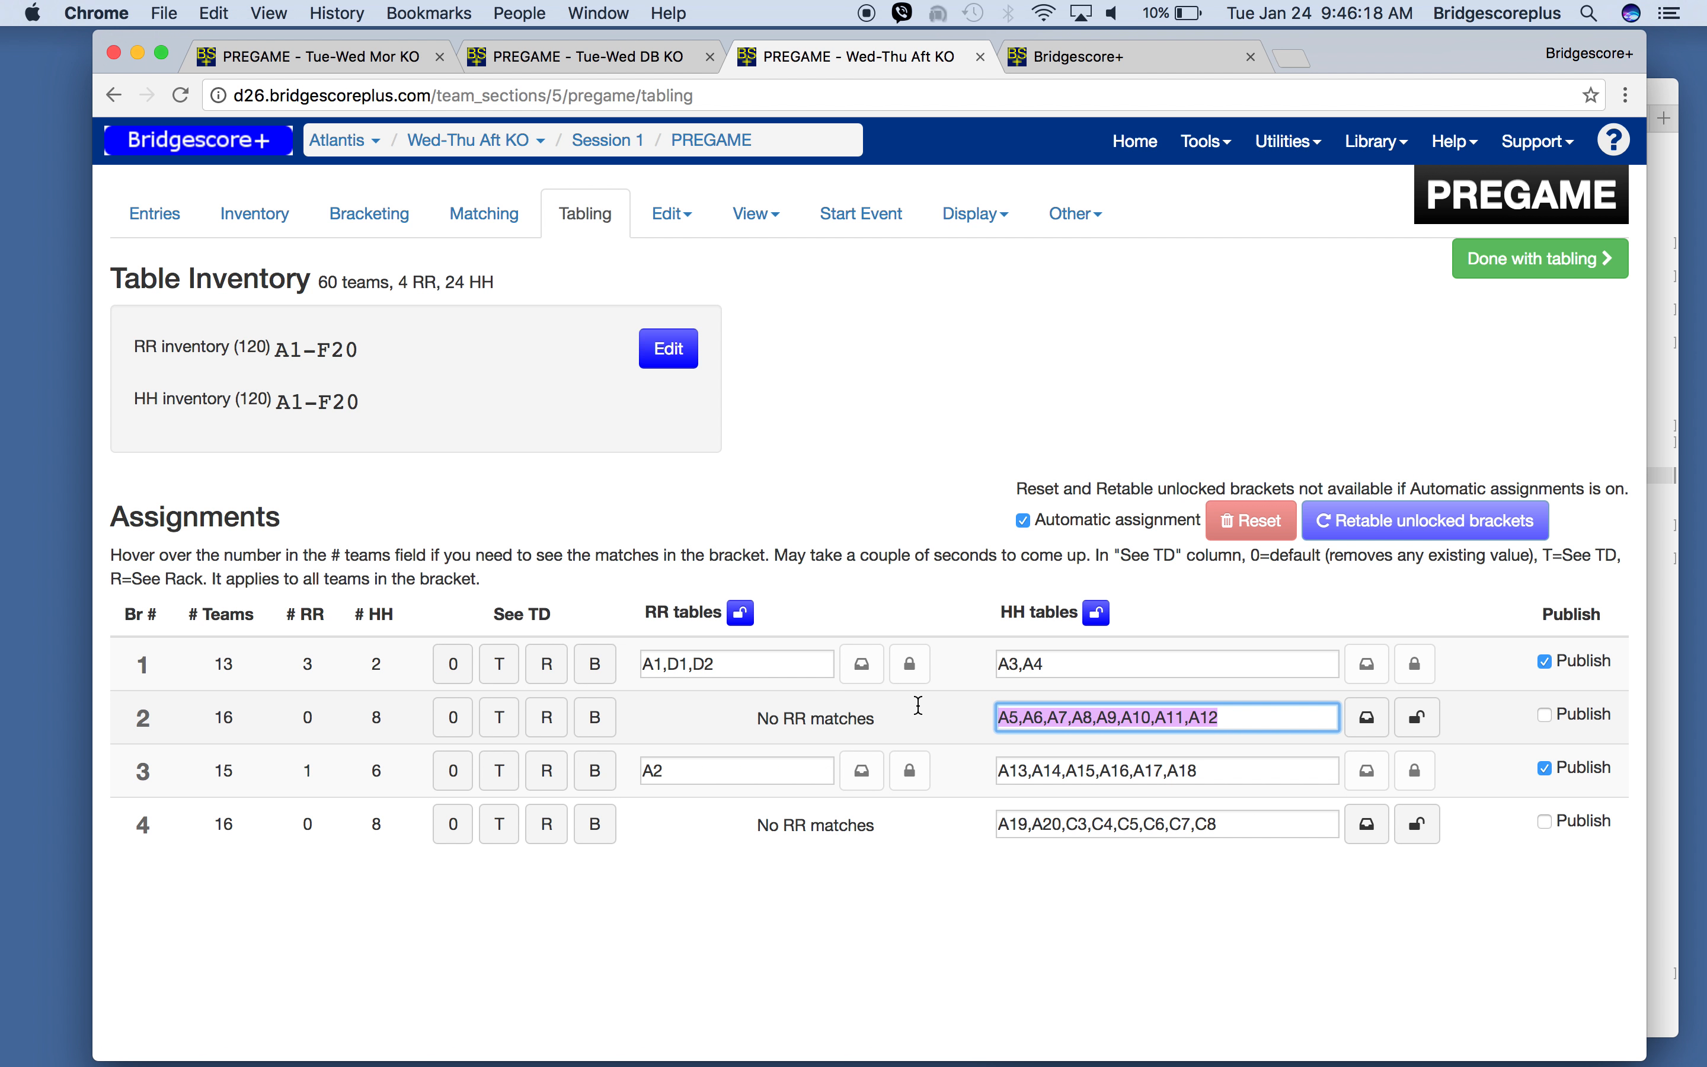
text(c3-)
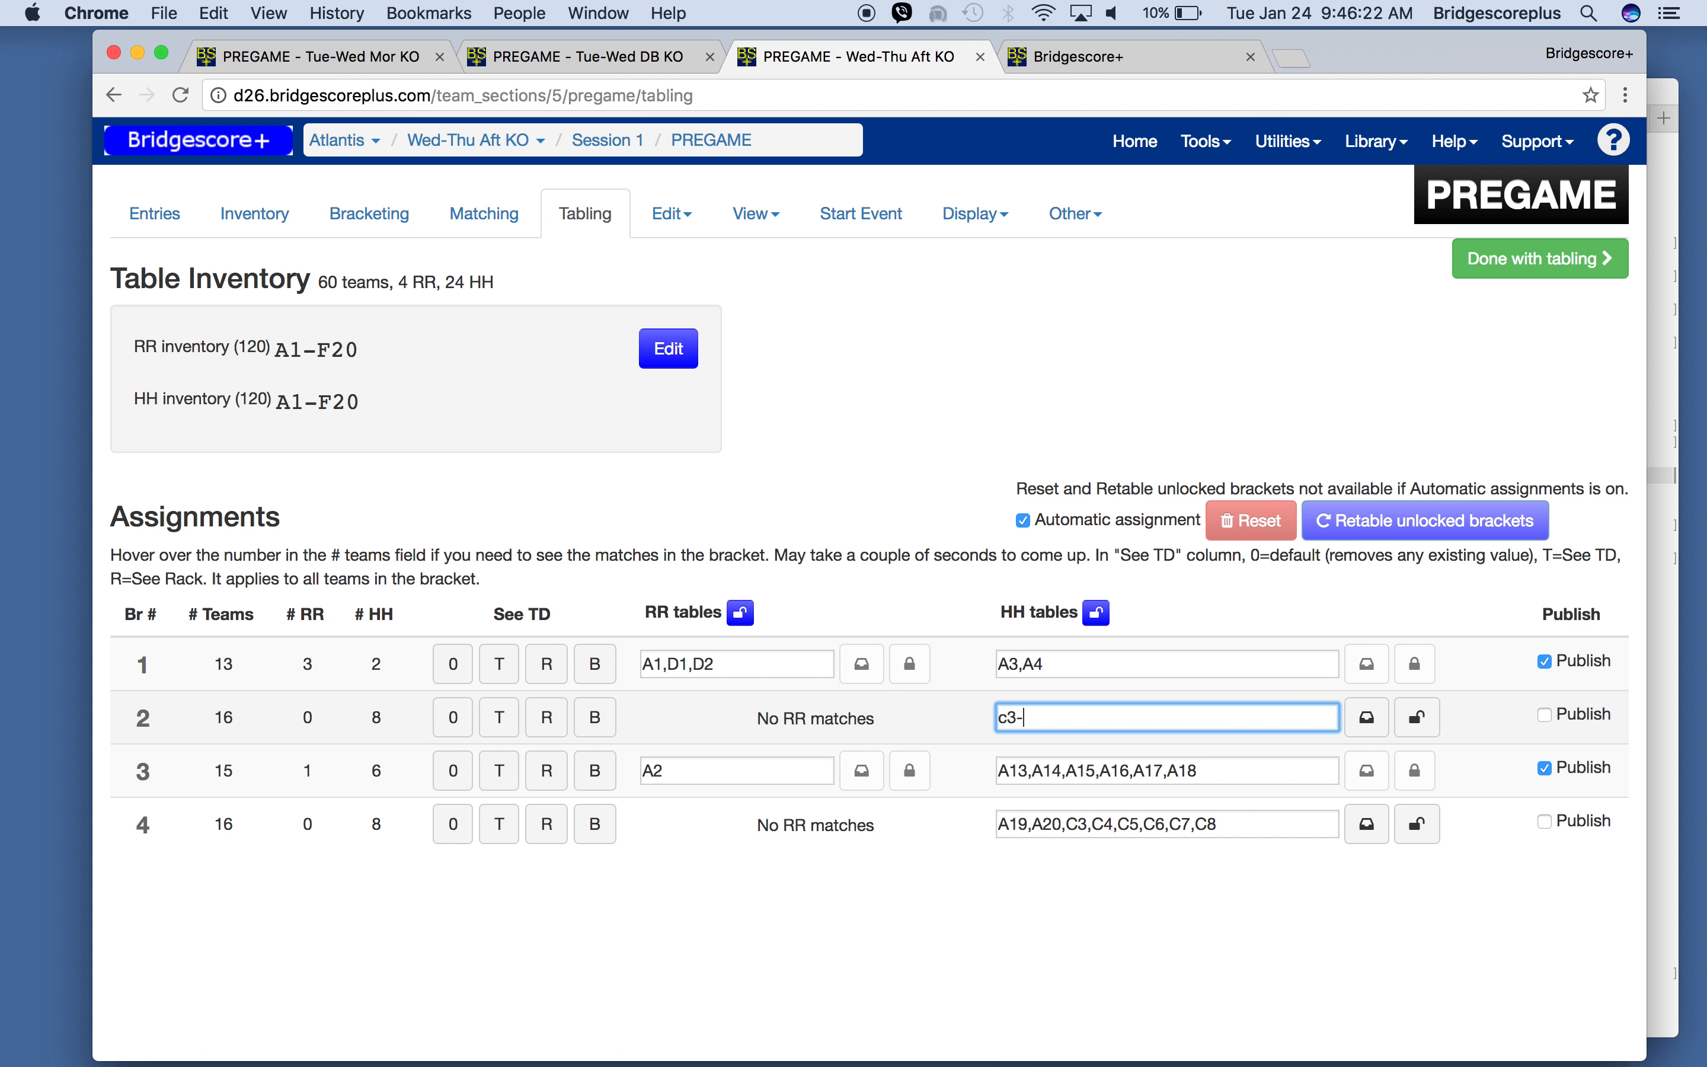
key(BackSpace)
text(,c4,c5,c6,c7,c8,c9,c10)
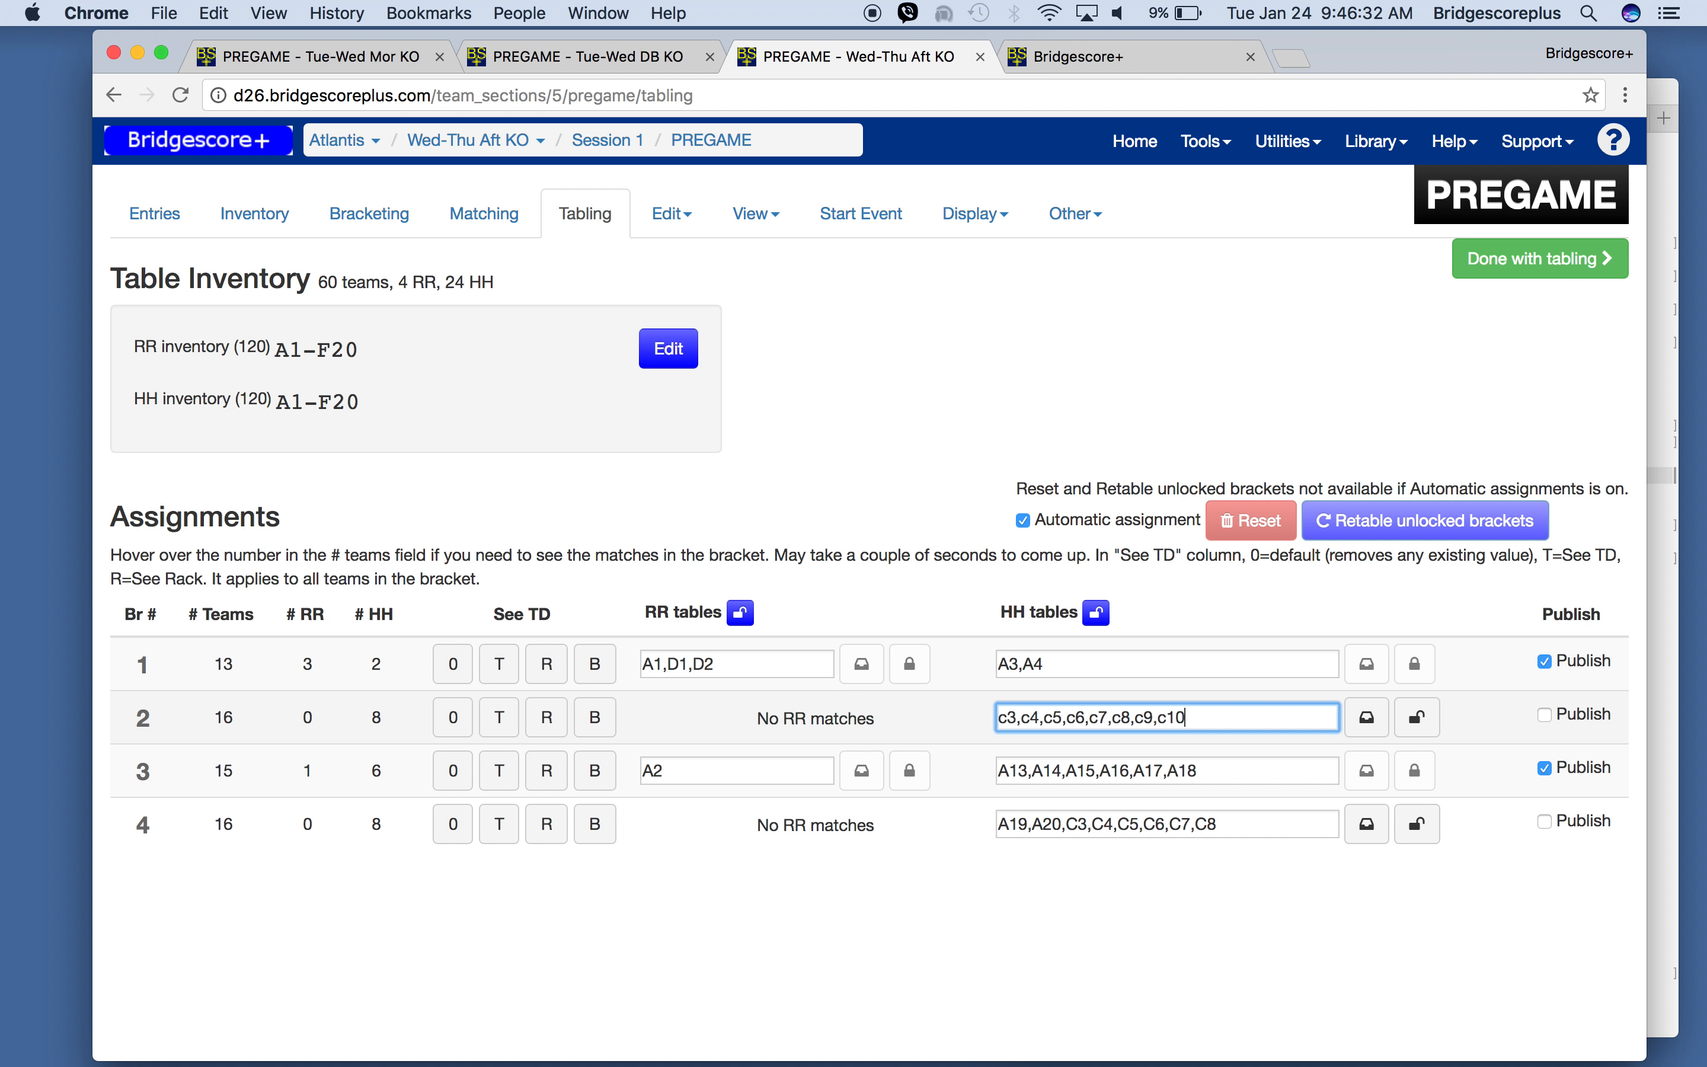
click(1367, 718)
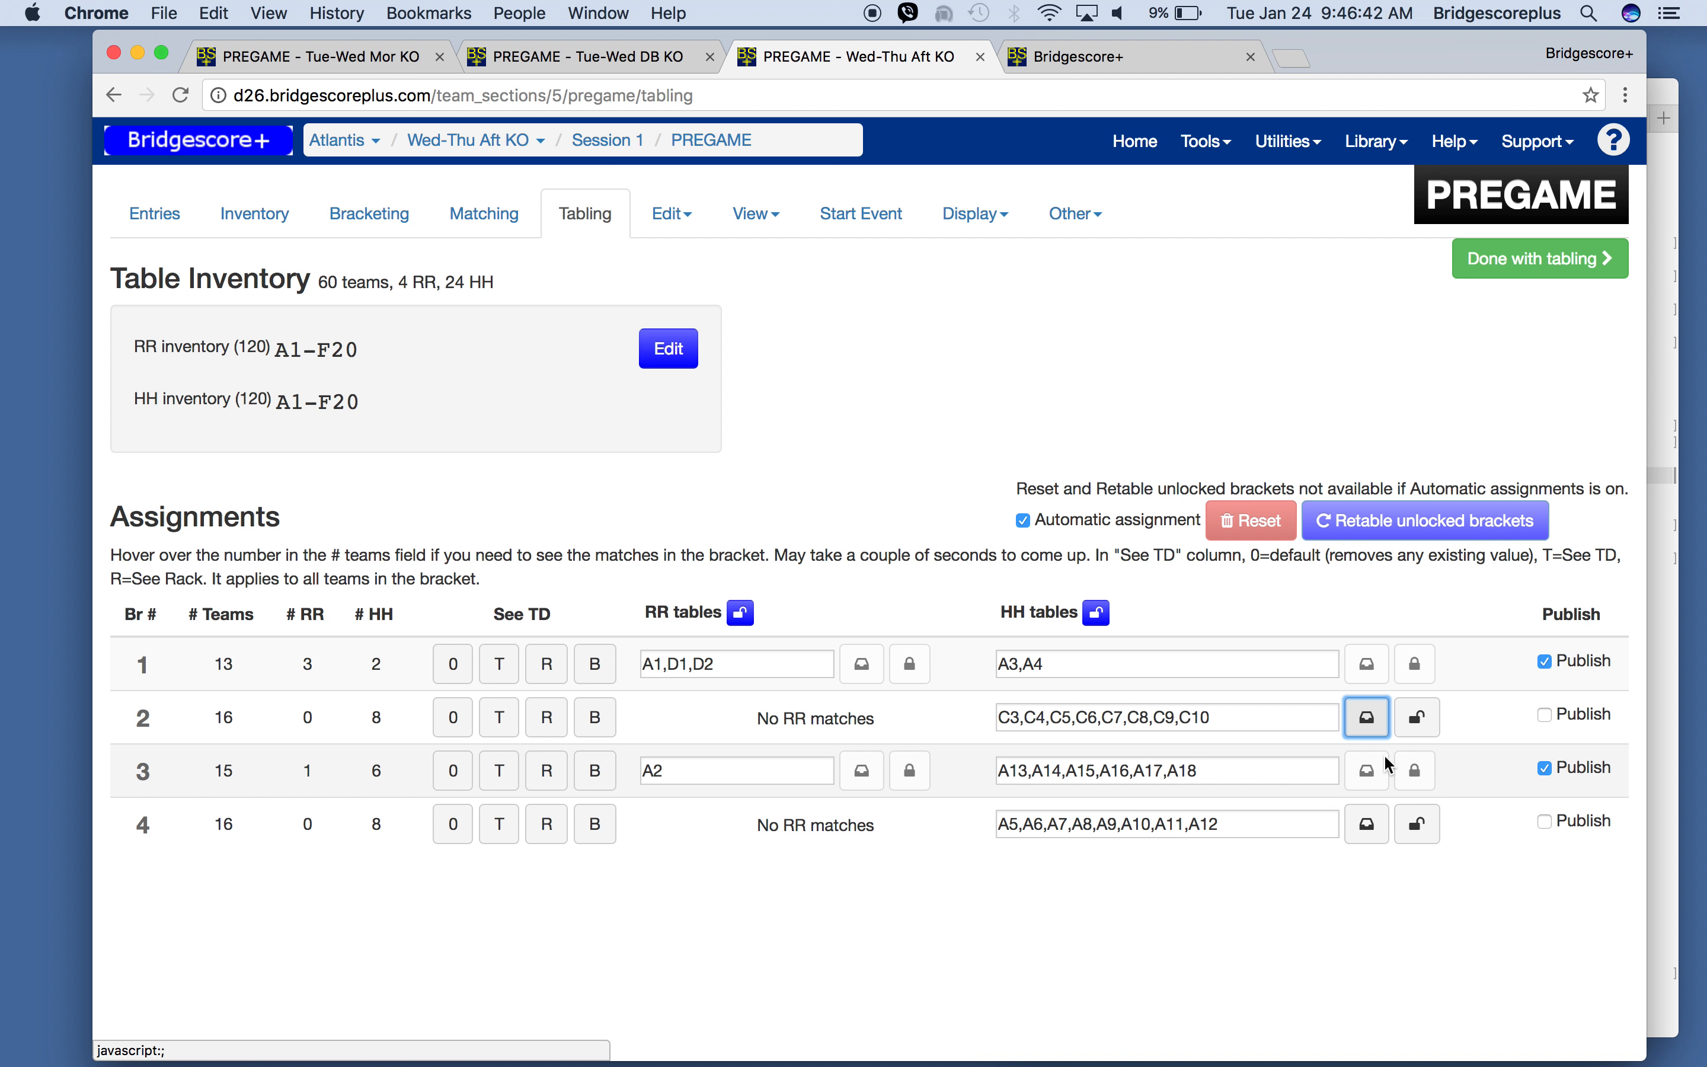
click(1420, 720)
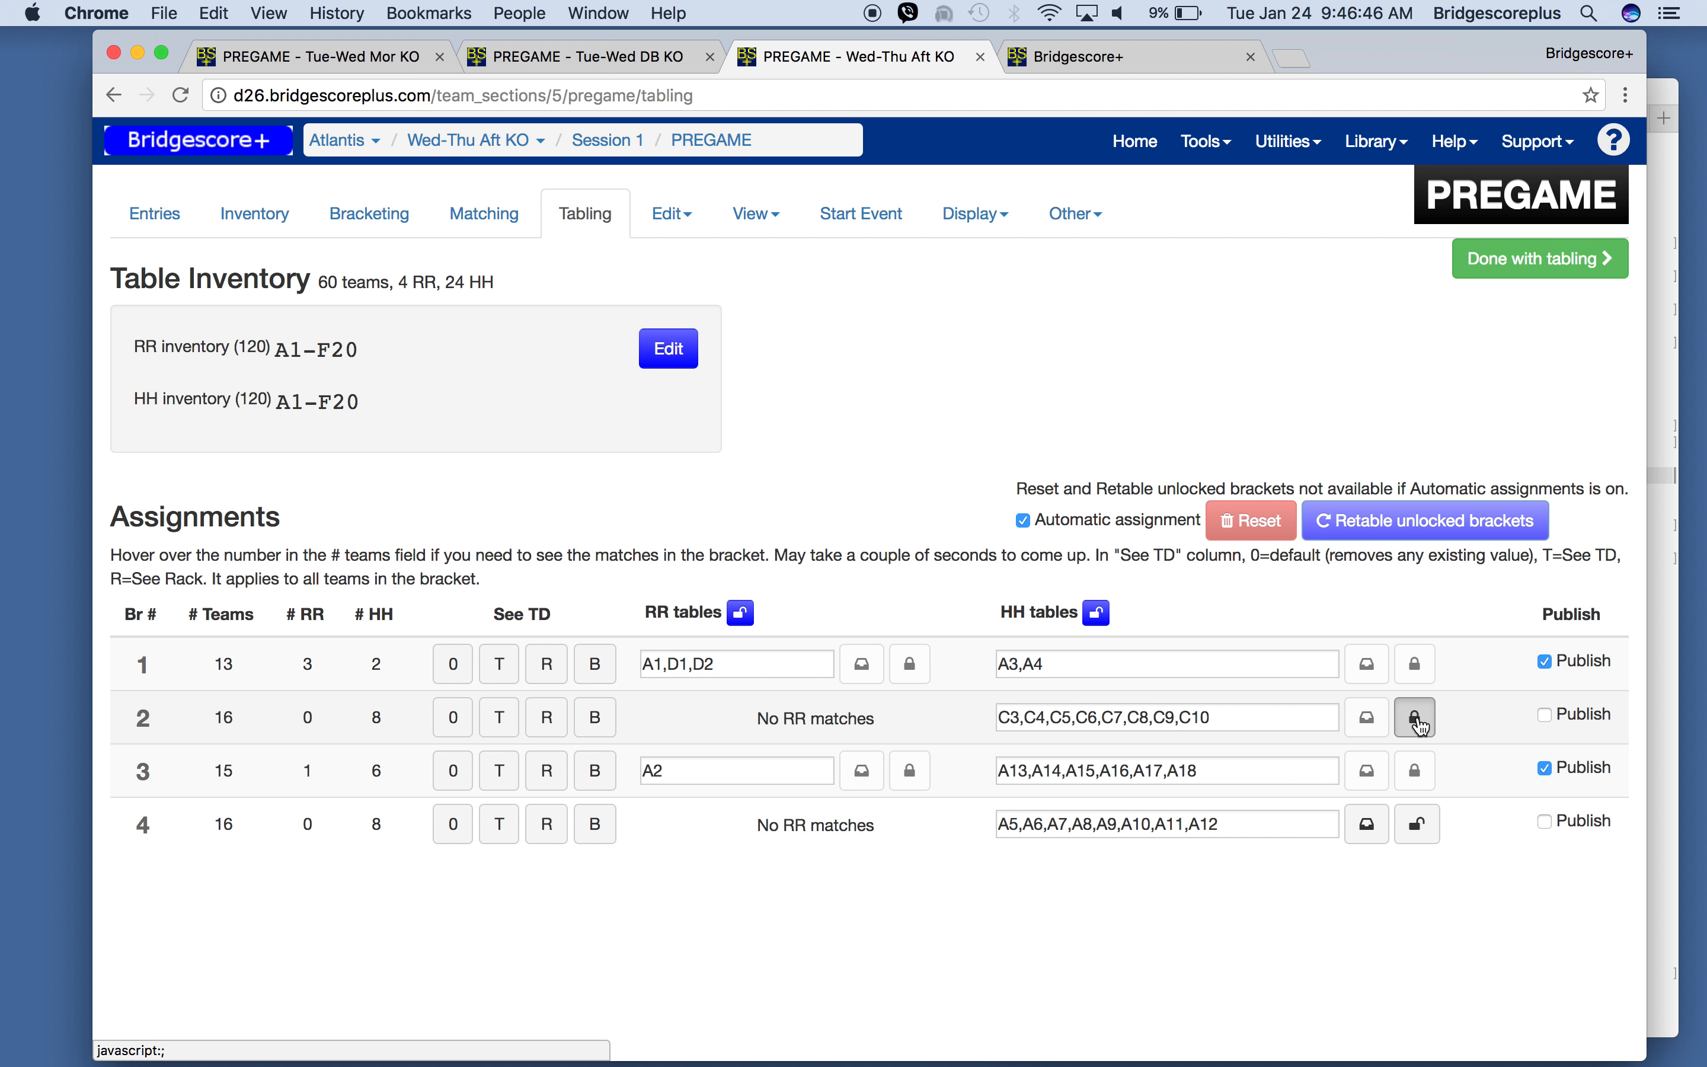
Publish bracket 2 from the tabling page and check its table assignments on the event display
drag(1222, 826, 989, 833)
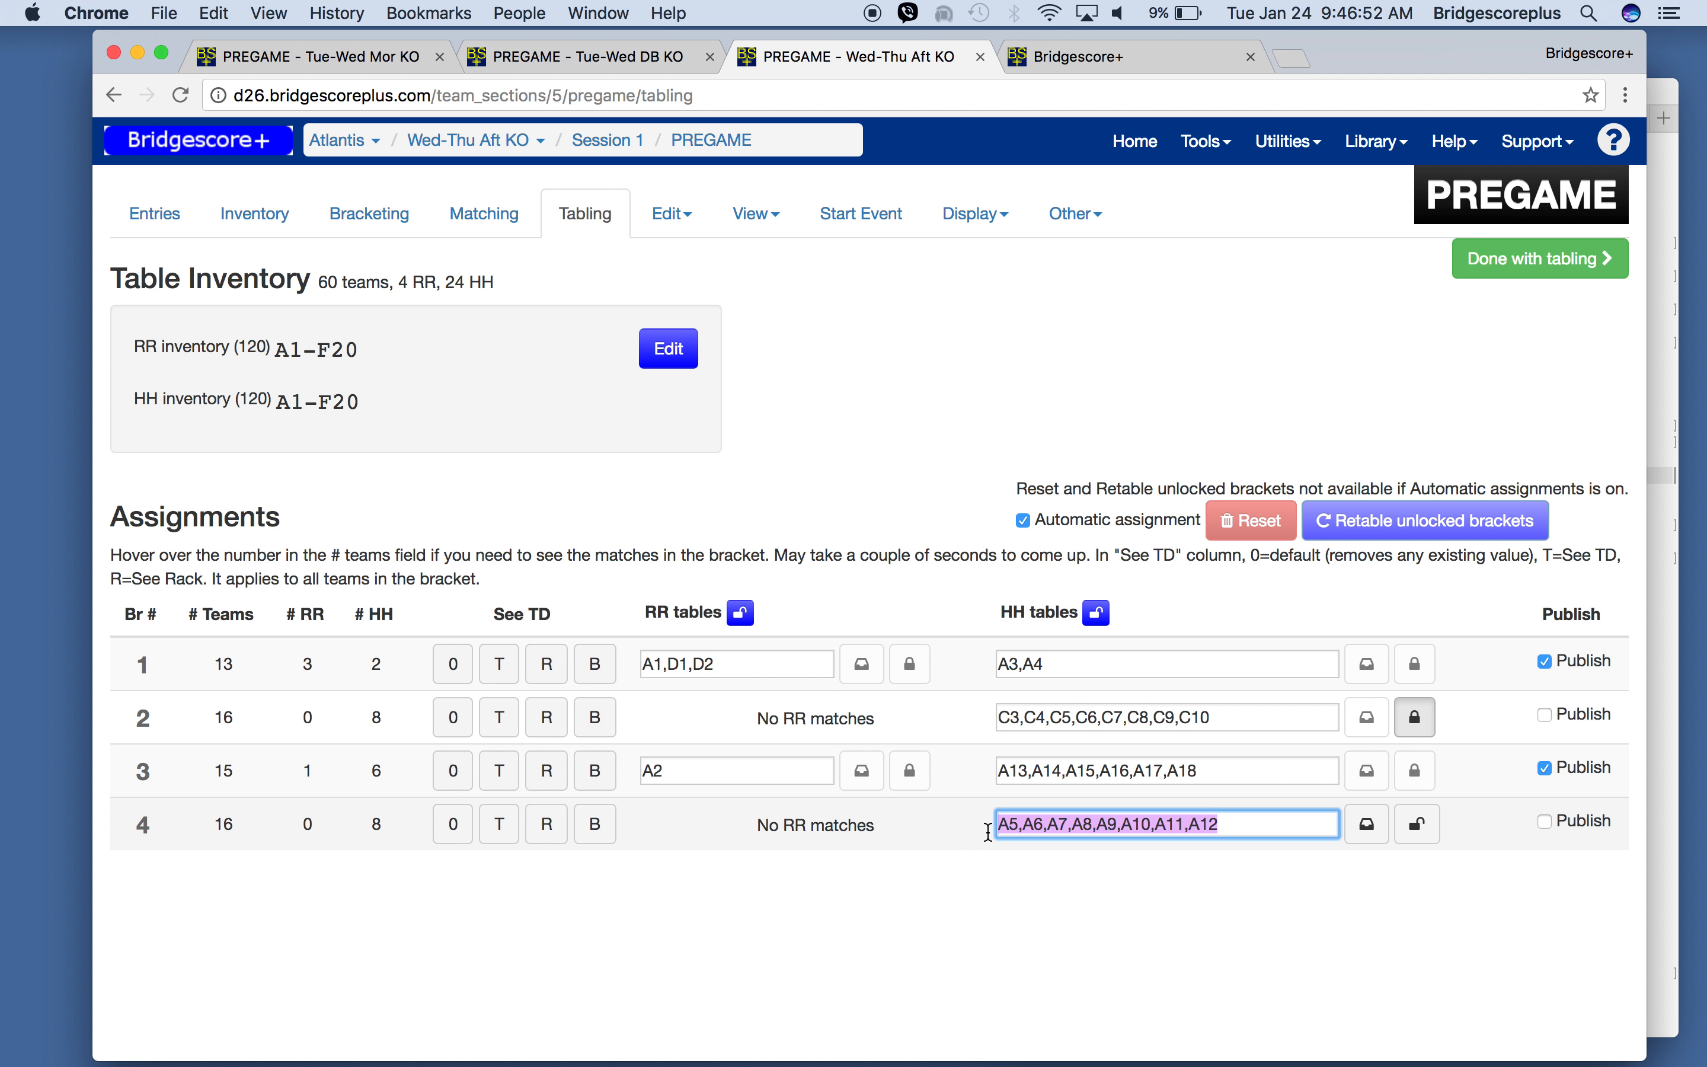
click(1541, 713)
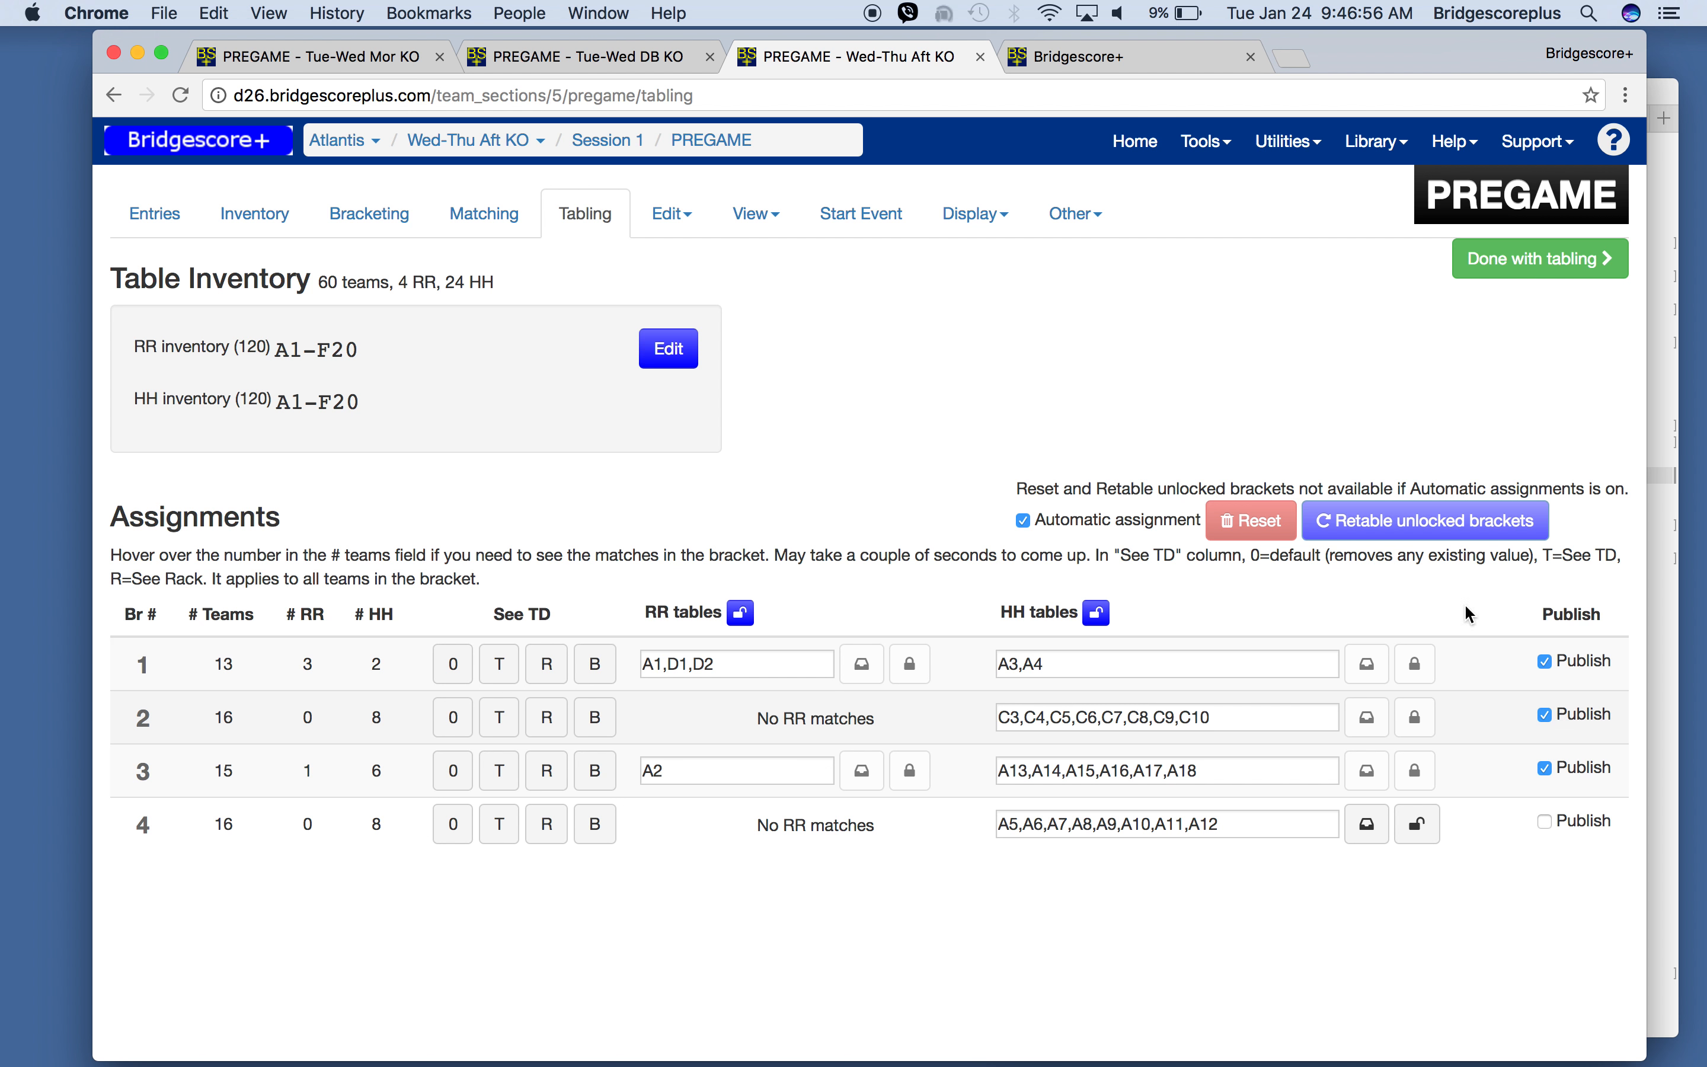
click(1122, 62)
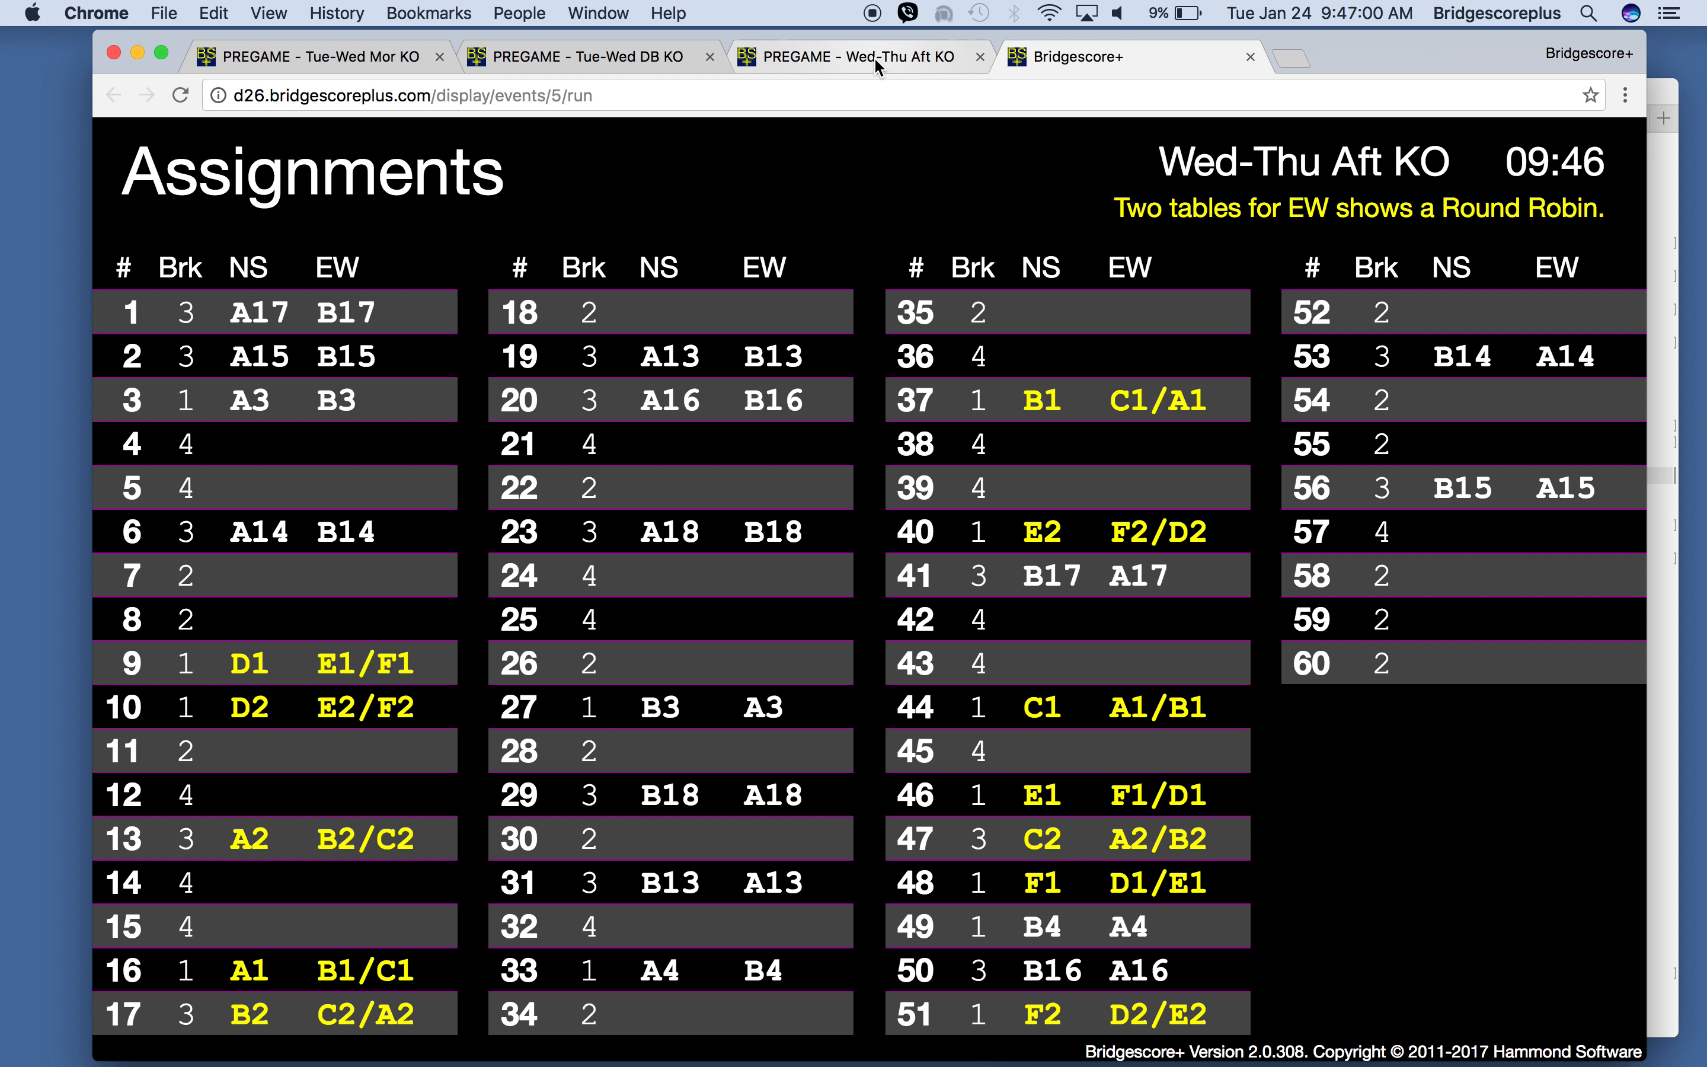
click(875, 57)
click(1117, 54)
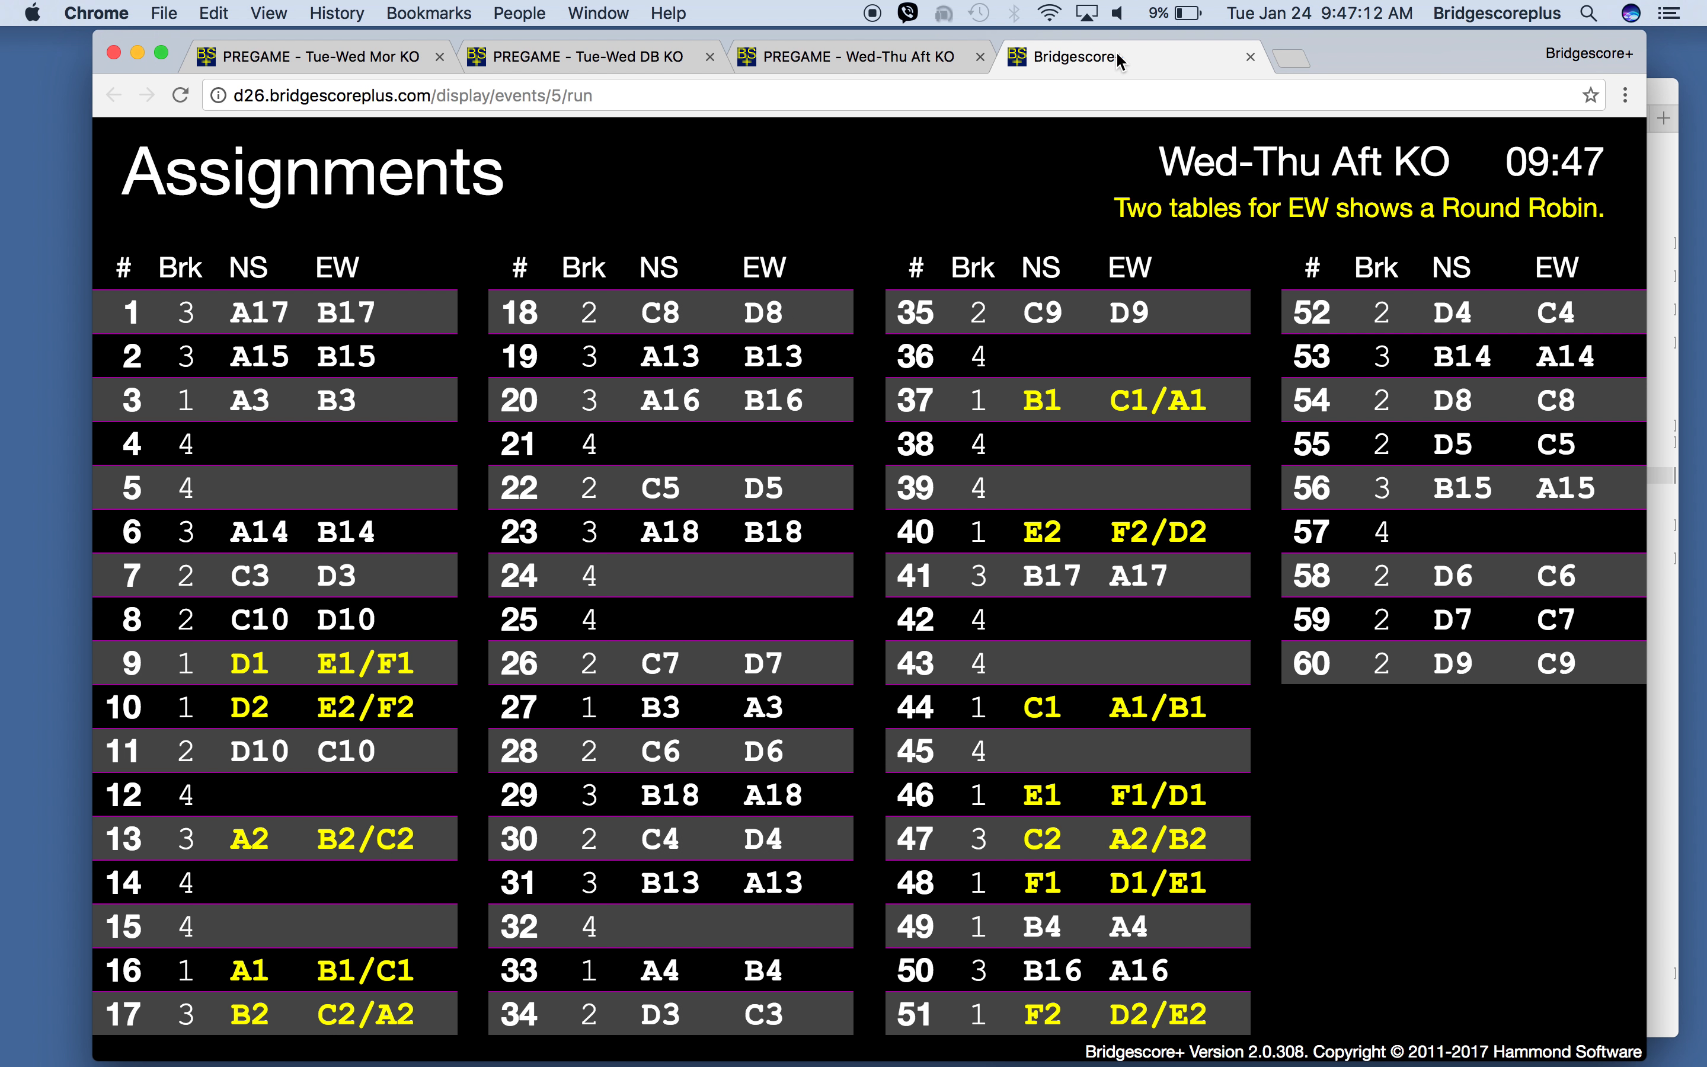
Finish tabling with bracket 4 locked and published, and look through the assignments list of all teams
click(895, 59)
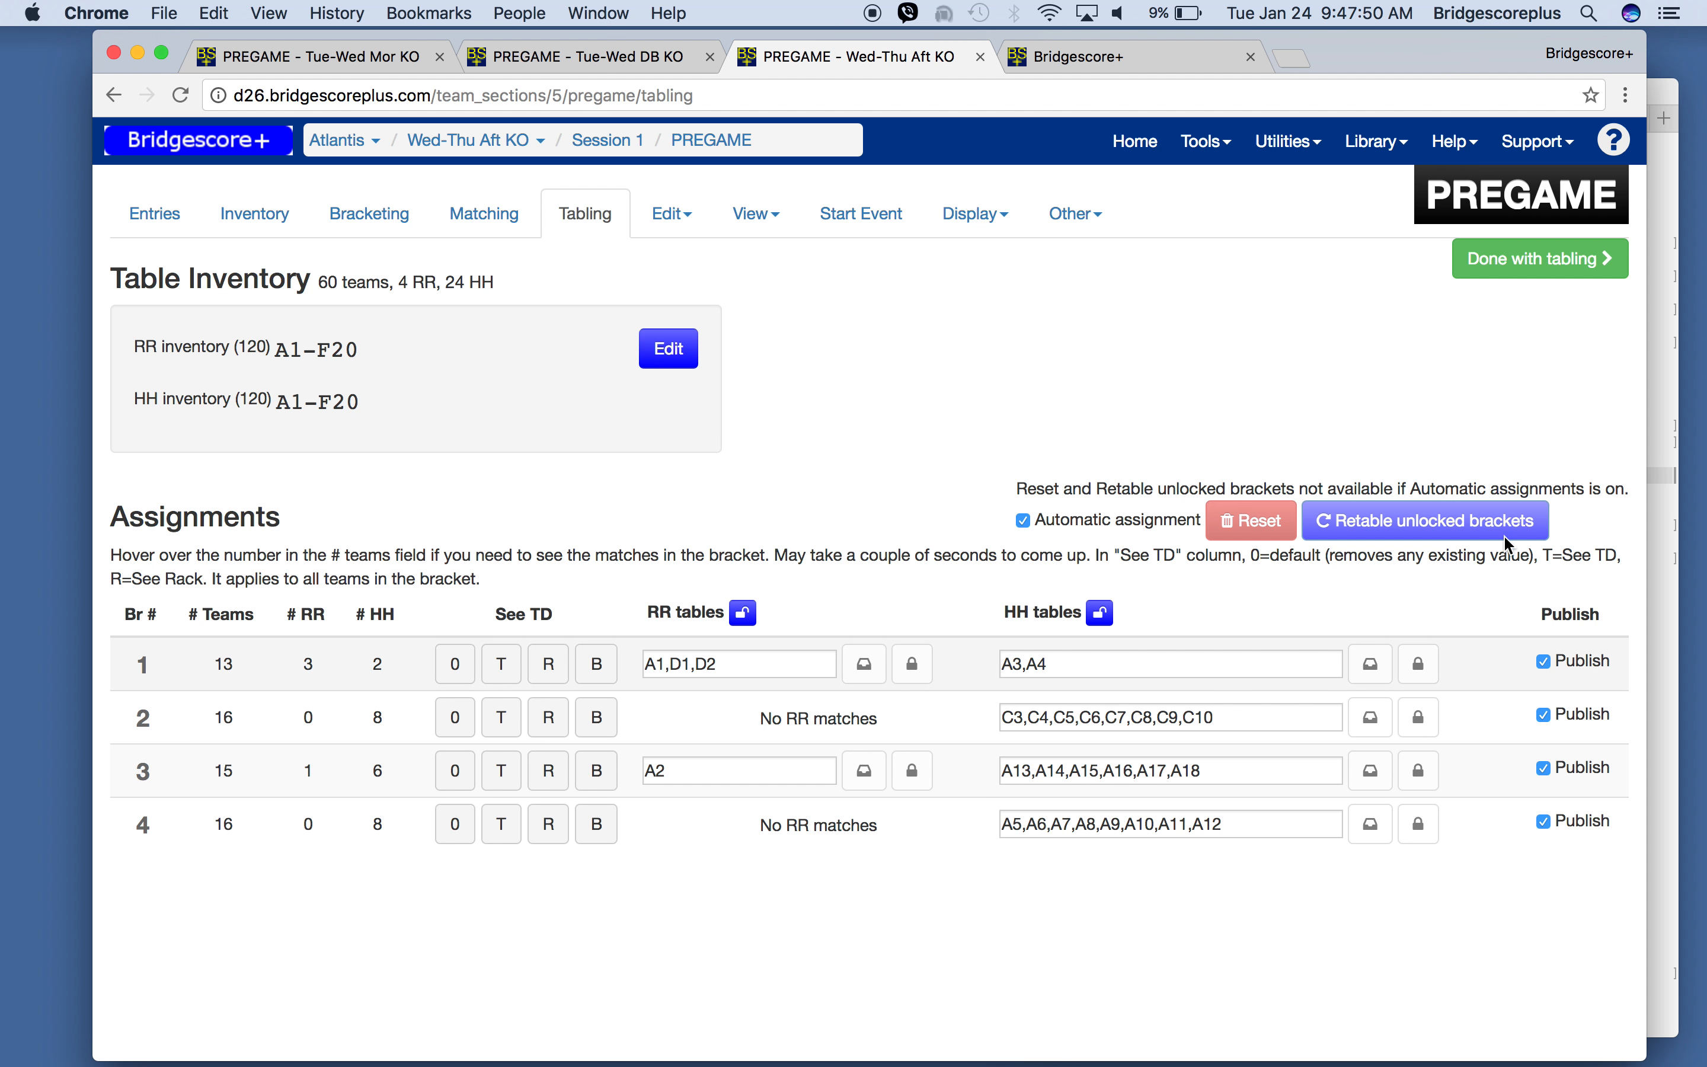
click(1530, 266)
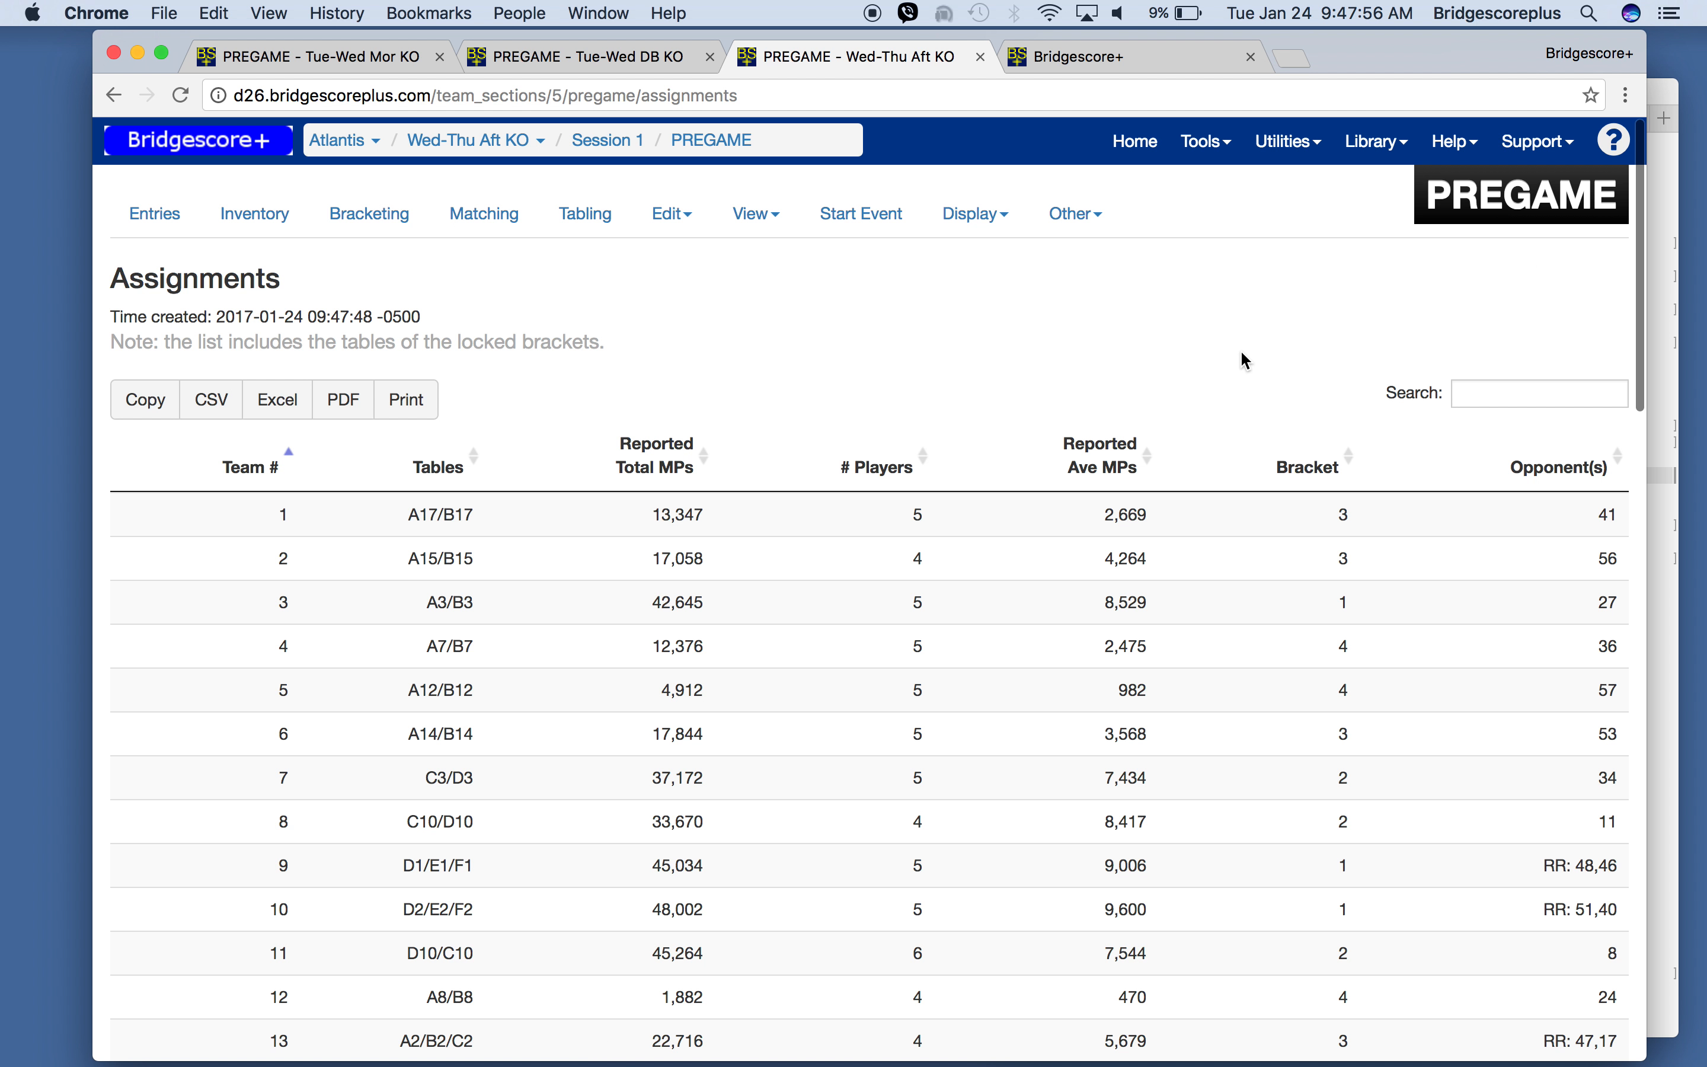
scroll(1164, 547, down, 10)
scroll(1168, 552, down, 3)
scroll(1168, 553, up, 15)
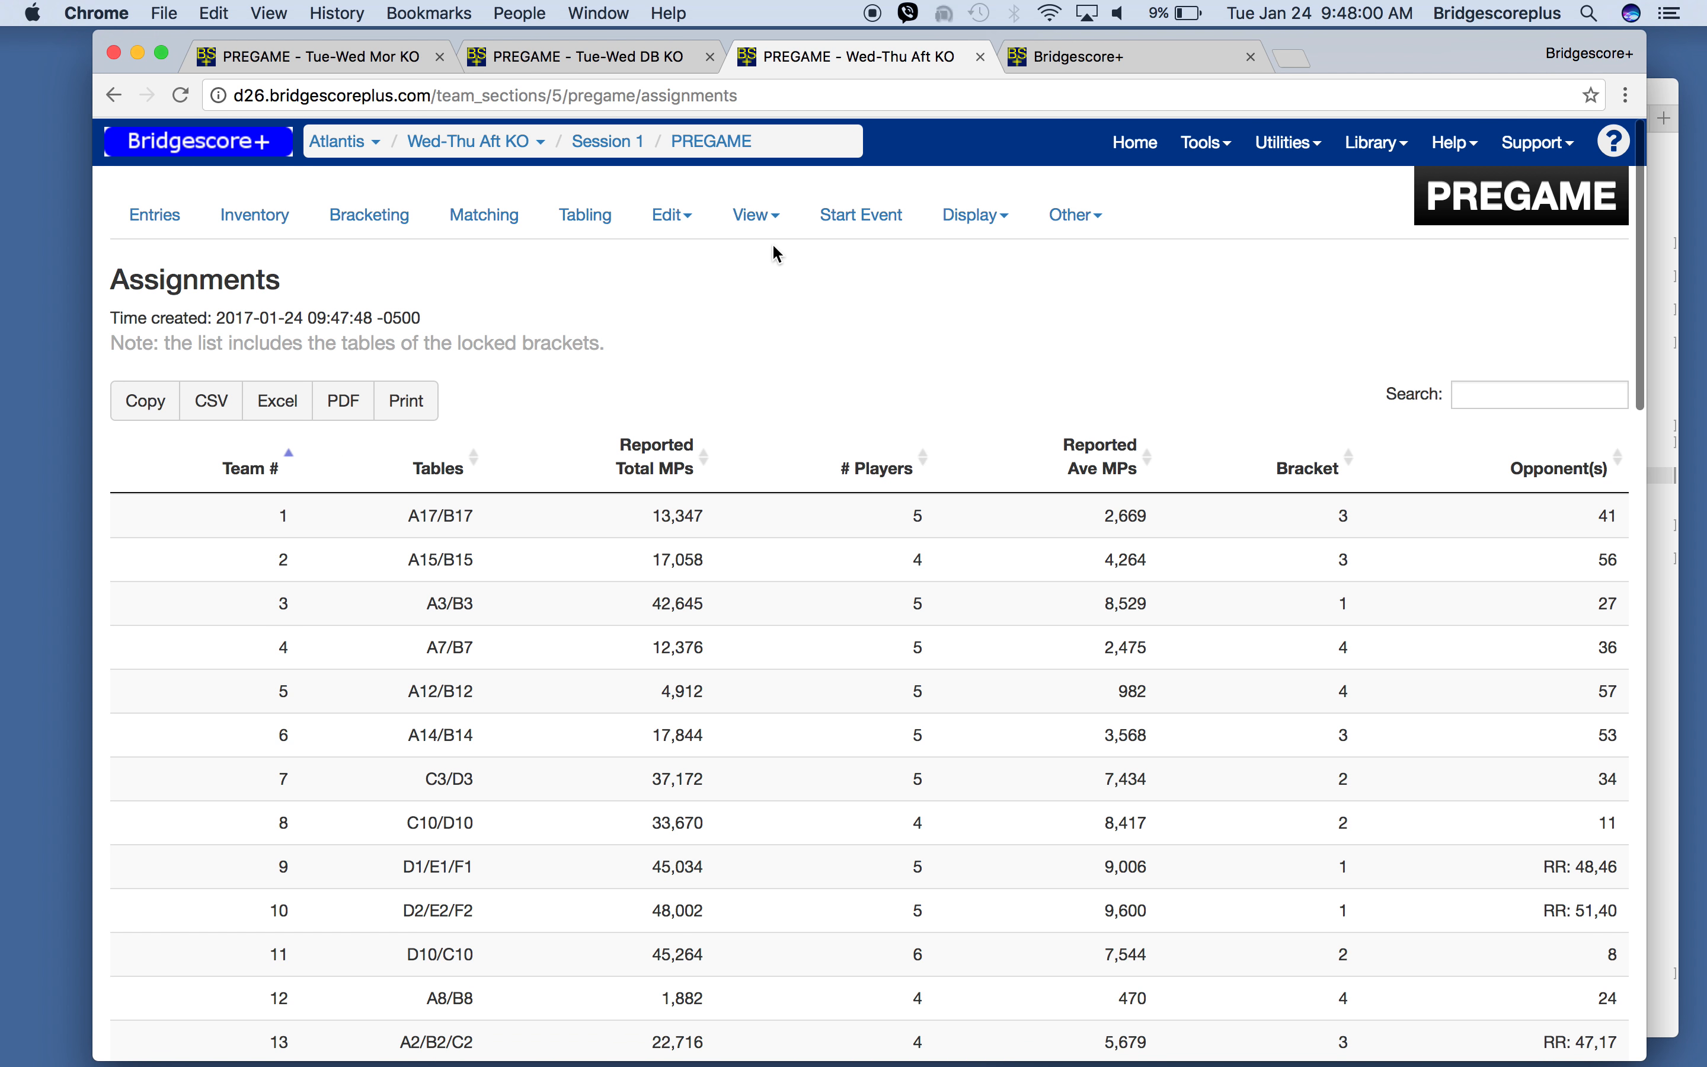
View the printable team listing by bracket and go back to tabling
click(761, 214)
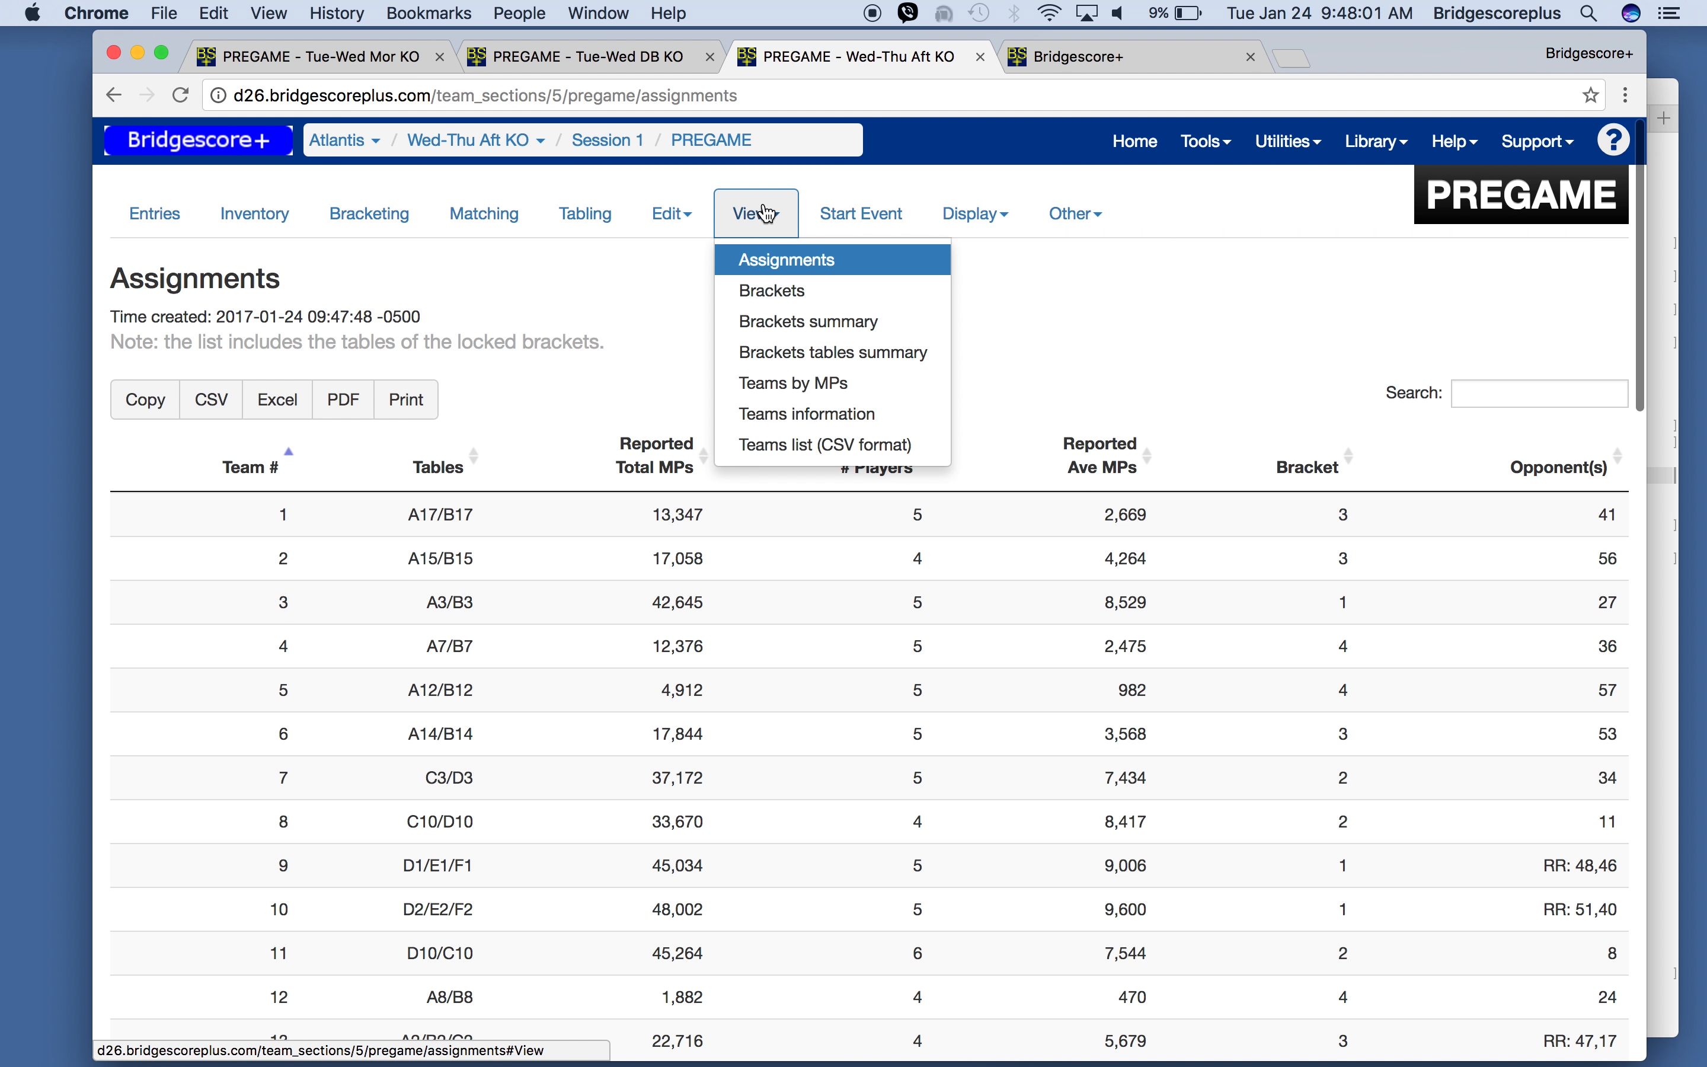
click(771, 300)
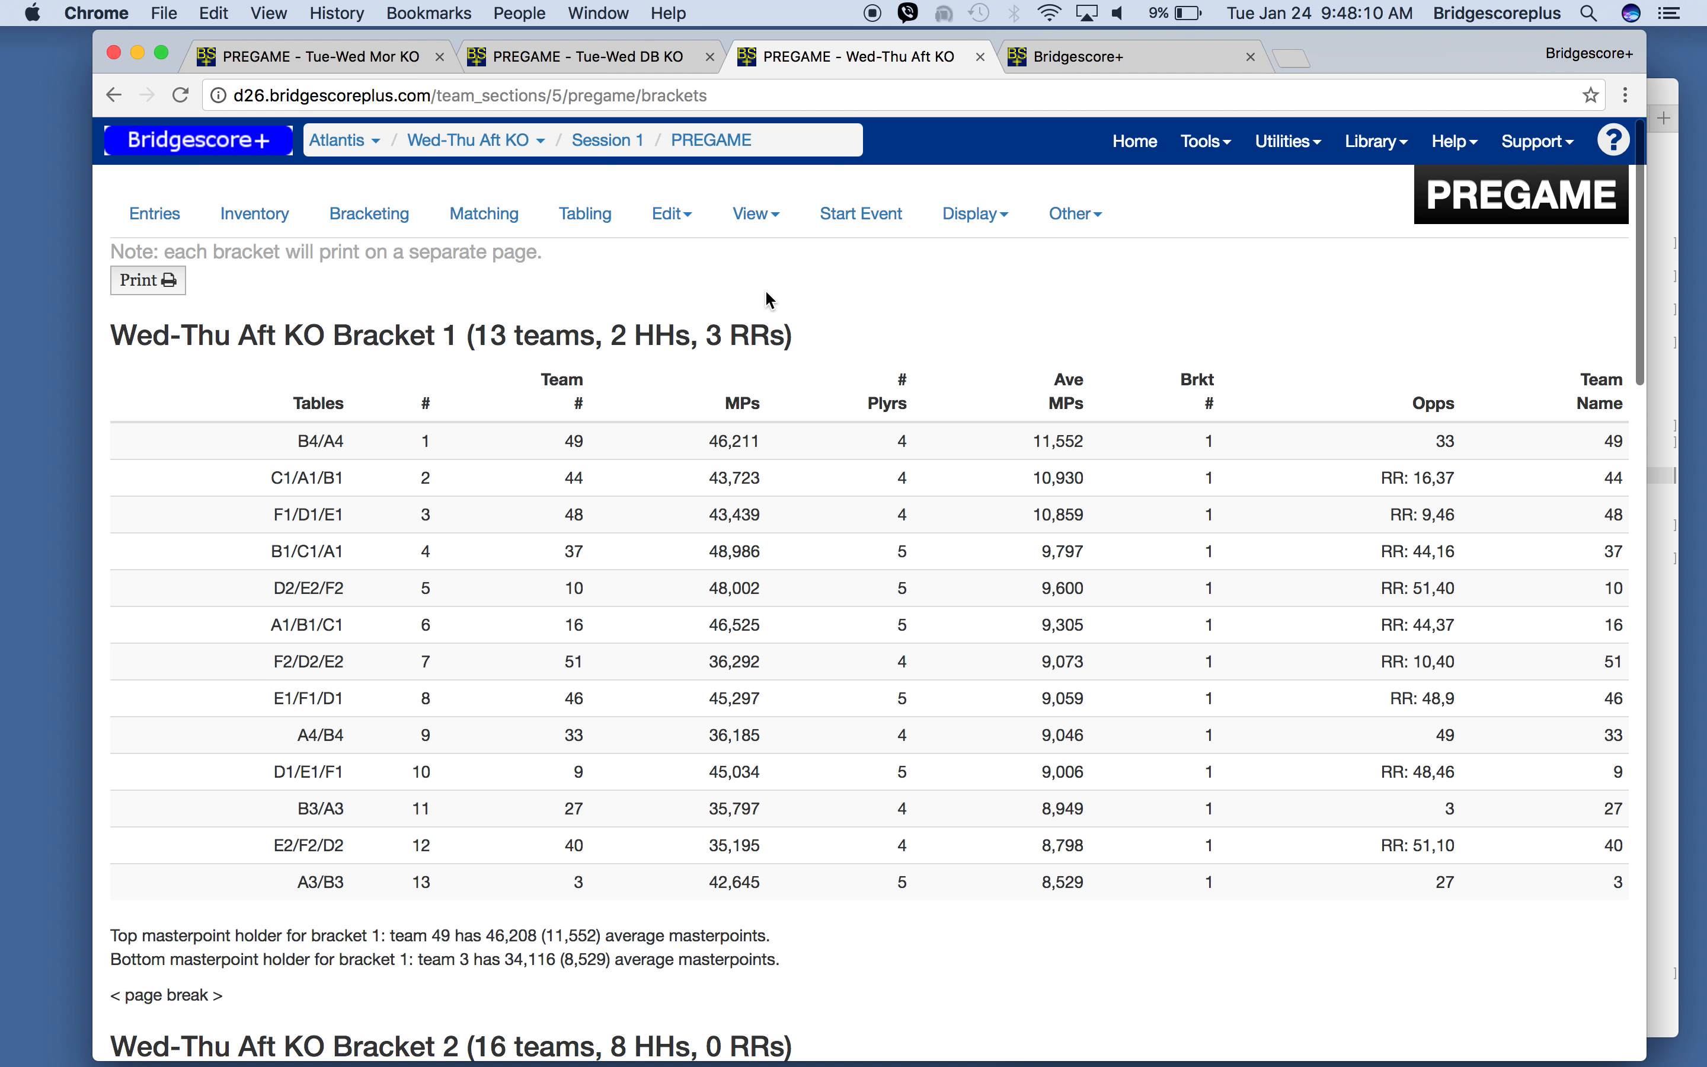
click(575, 218)
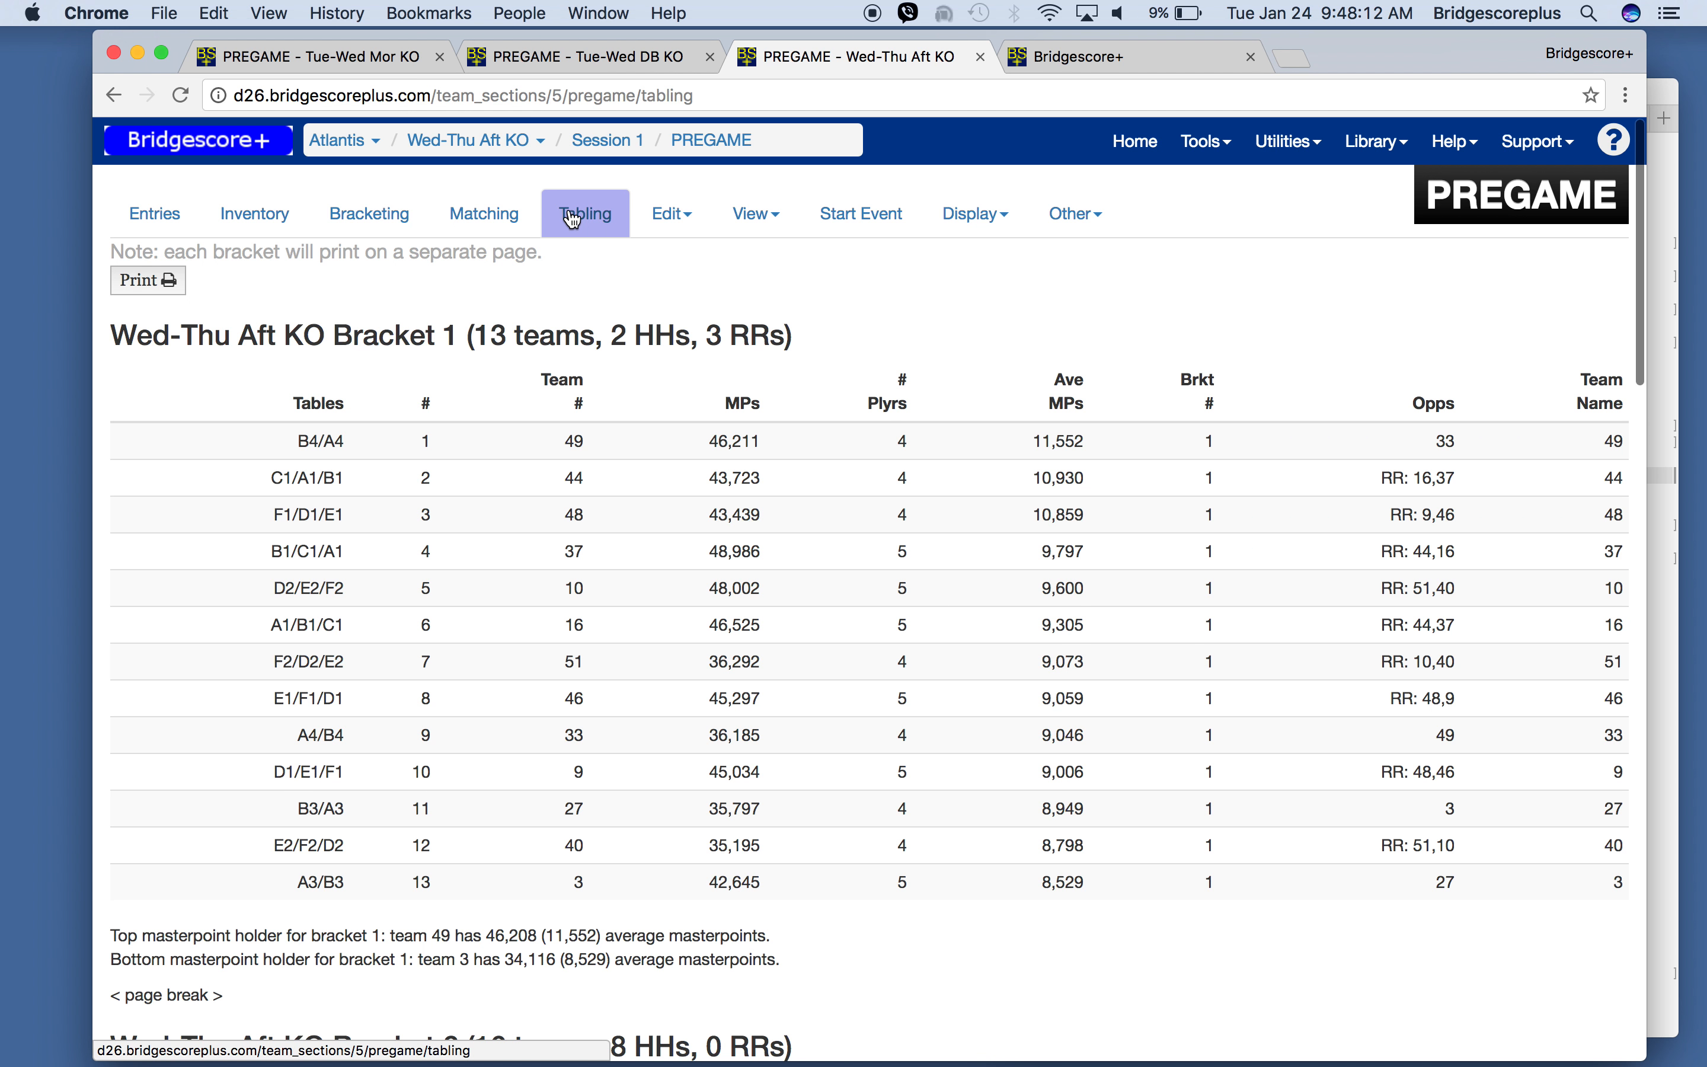